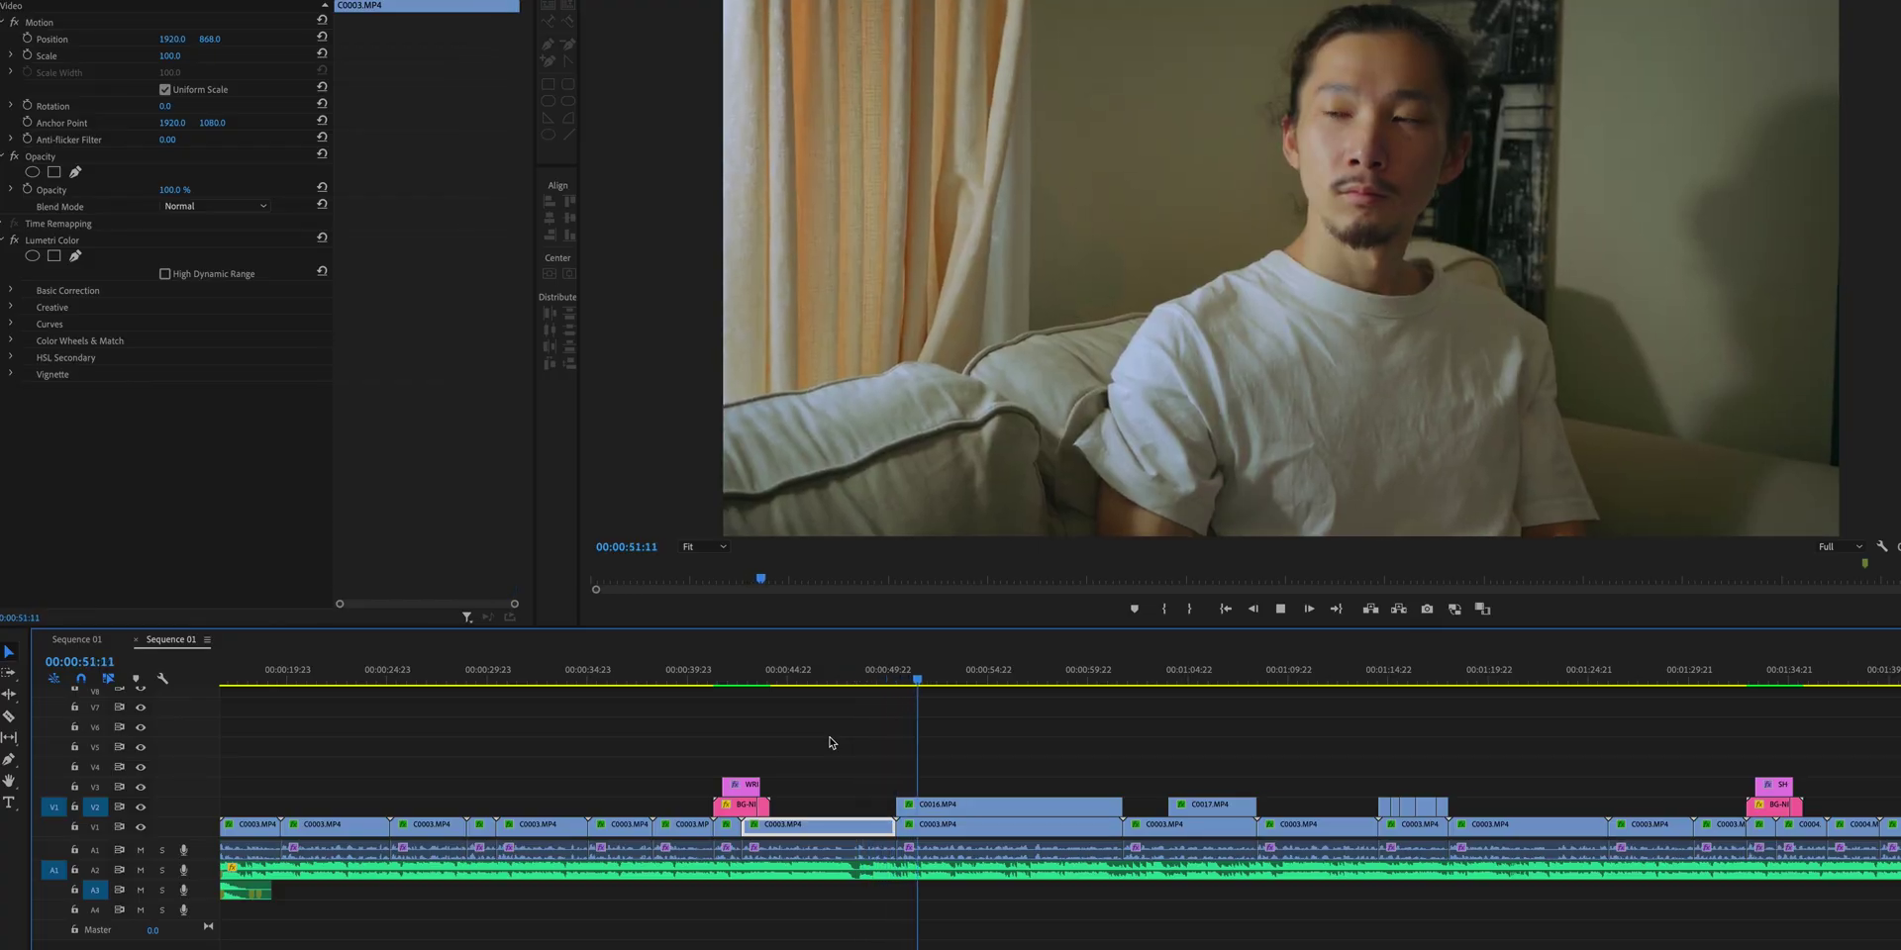
Step: Play Sequence 01, then switch to Sequence 03 and scrub through its later part
{"action": "key", "text": "minus"}
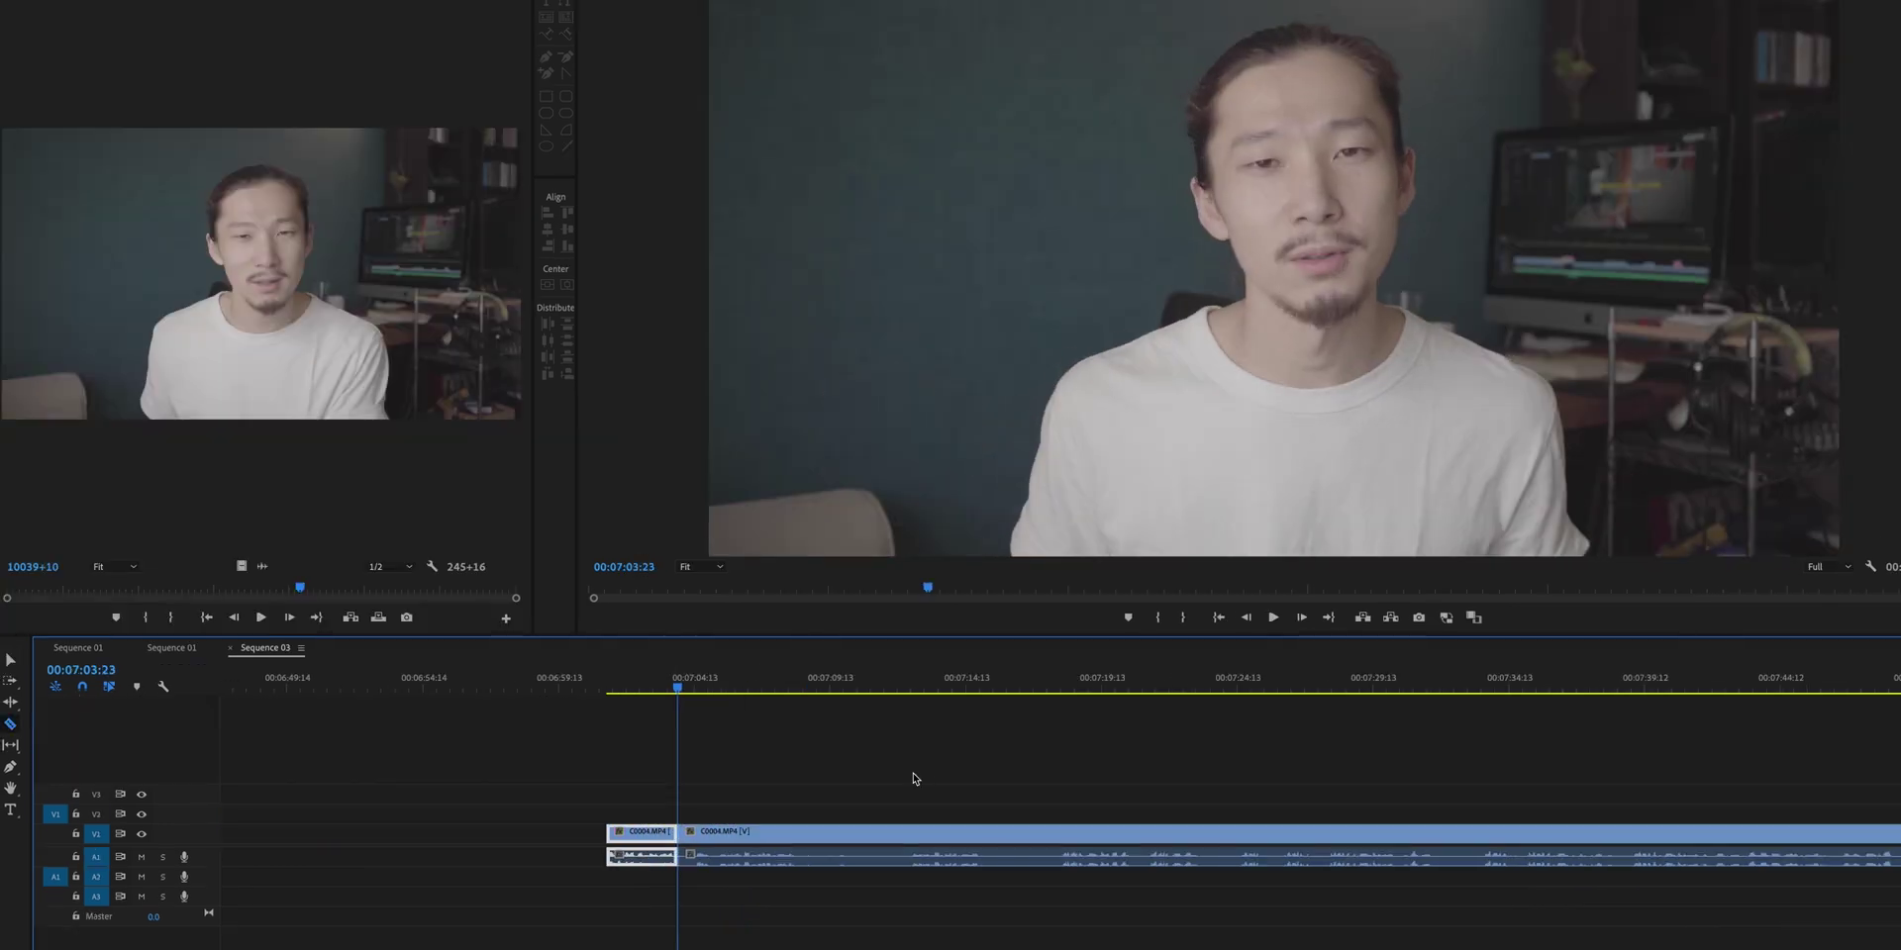
{"action": "left_click", "coordinate": [911, 687]}
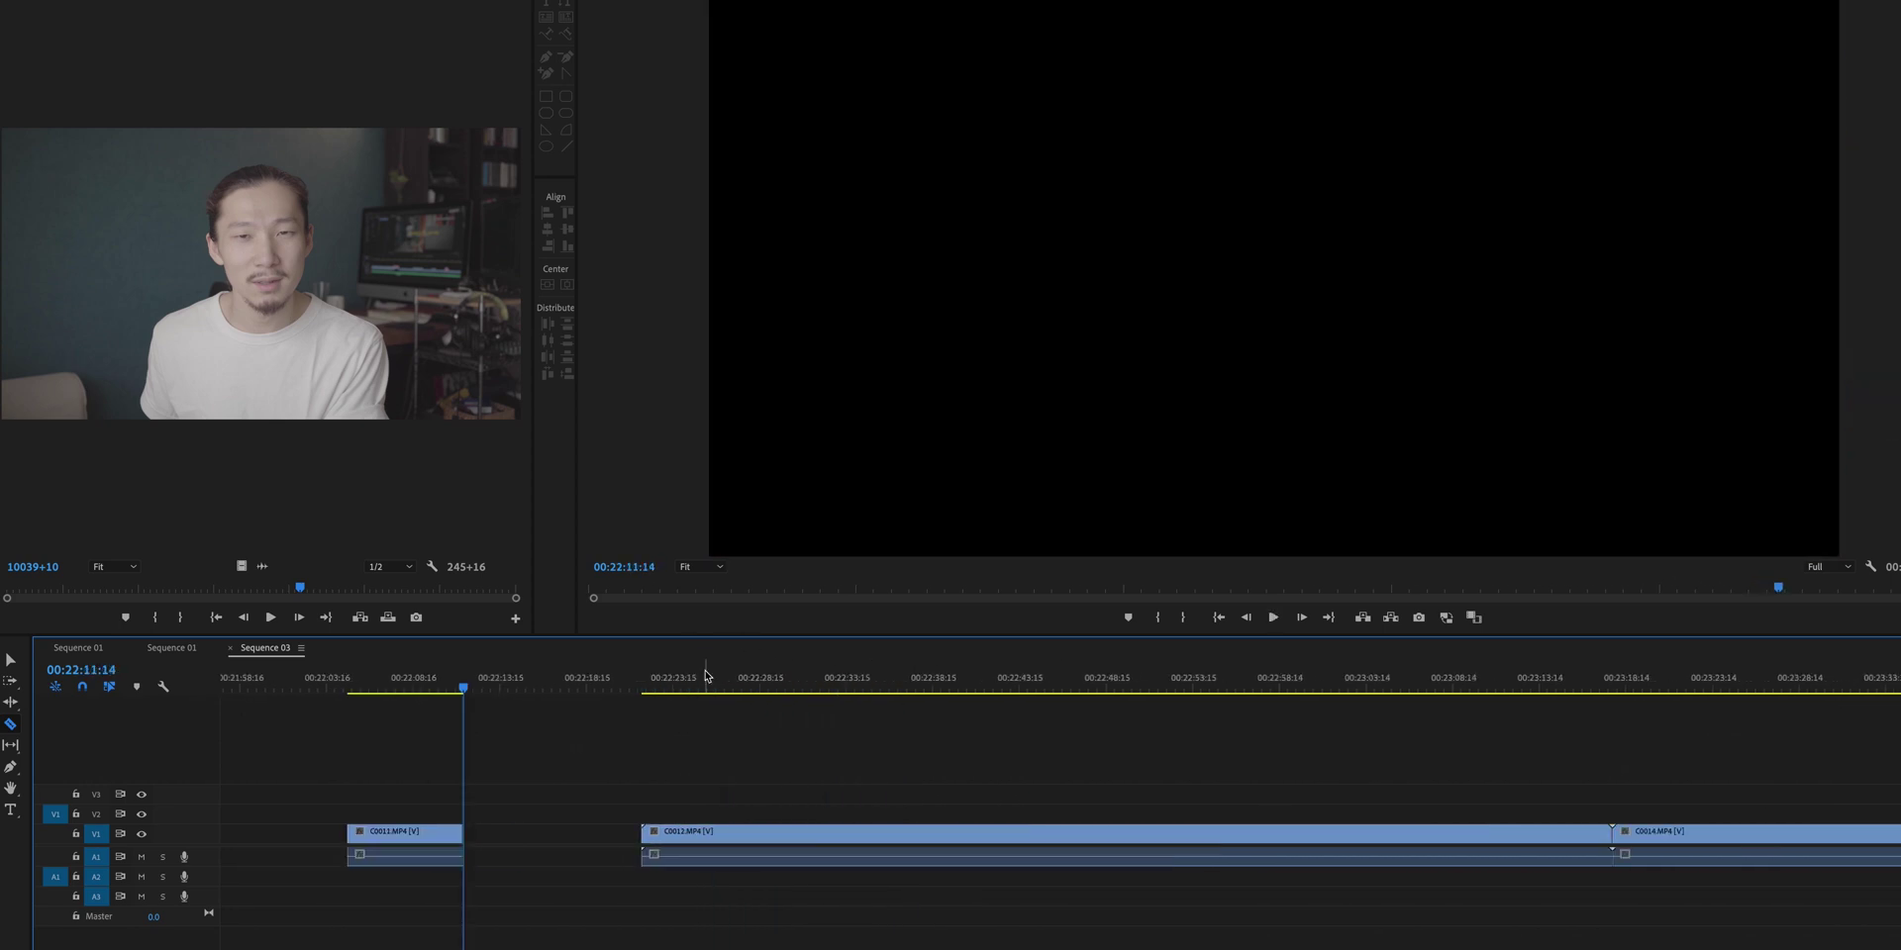
{"action": "left_click_drag", "start_coordinate": [459, 690], "coordinate": [1466, 713]}
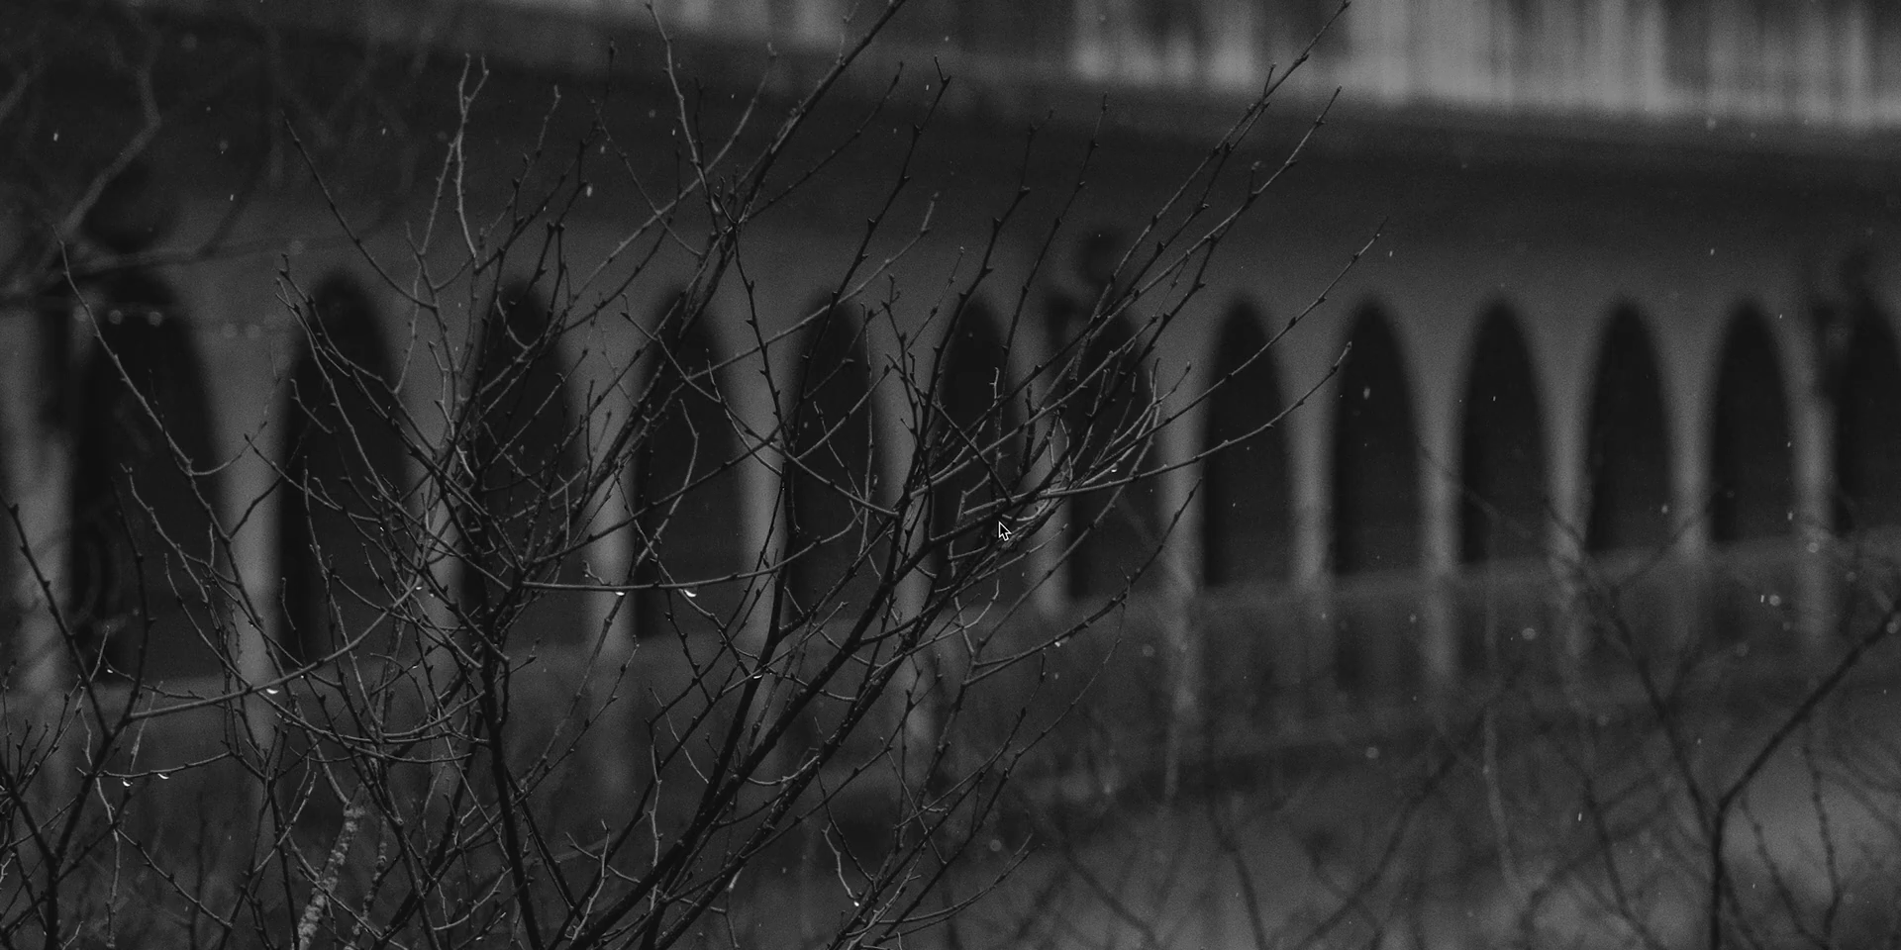
Step: Create a new folder on the desktop and begin naming it with 'V'
{"action": "right_click", "coordinate": [999, 522]}
{"action": "left_click", "coordinate": [1032, 532]}
{"action": "type", "text": "V"}
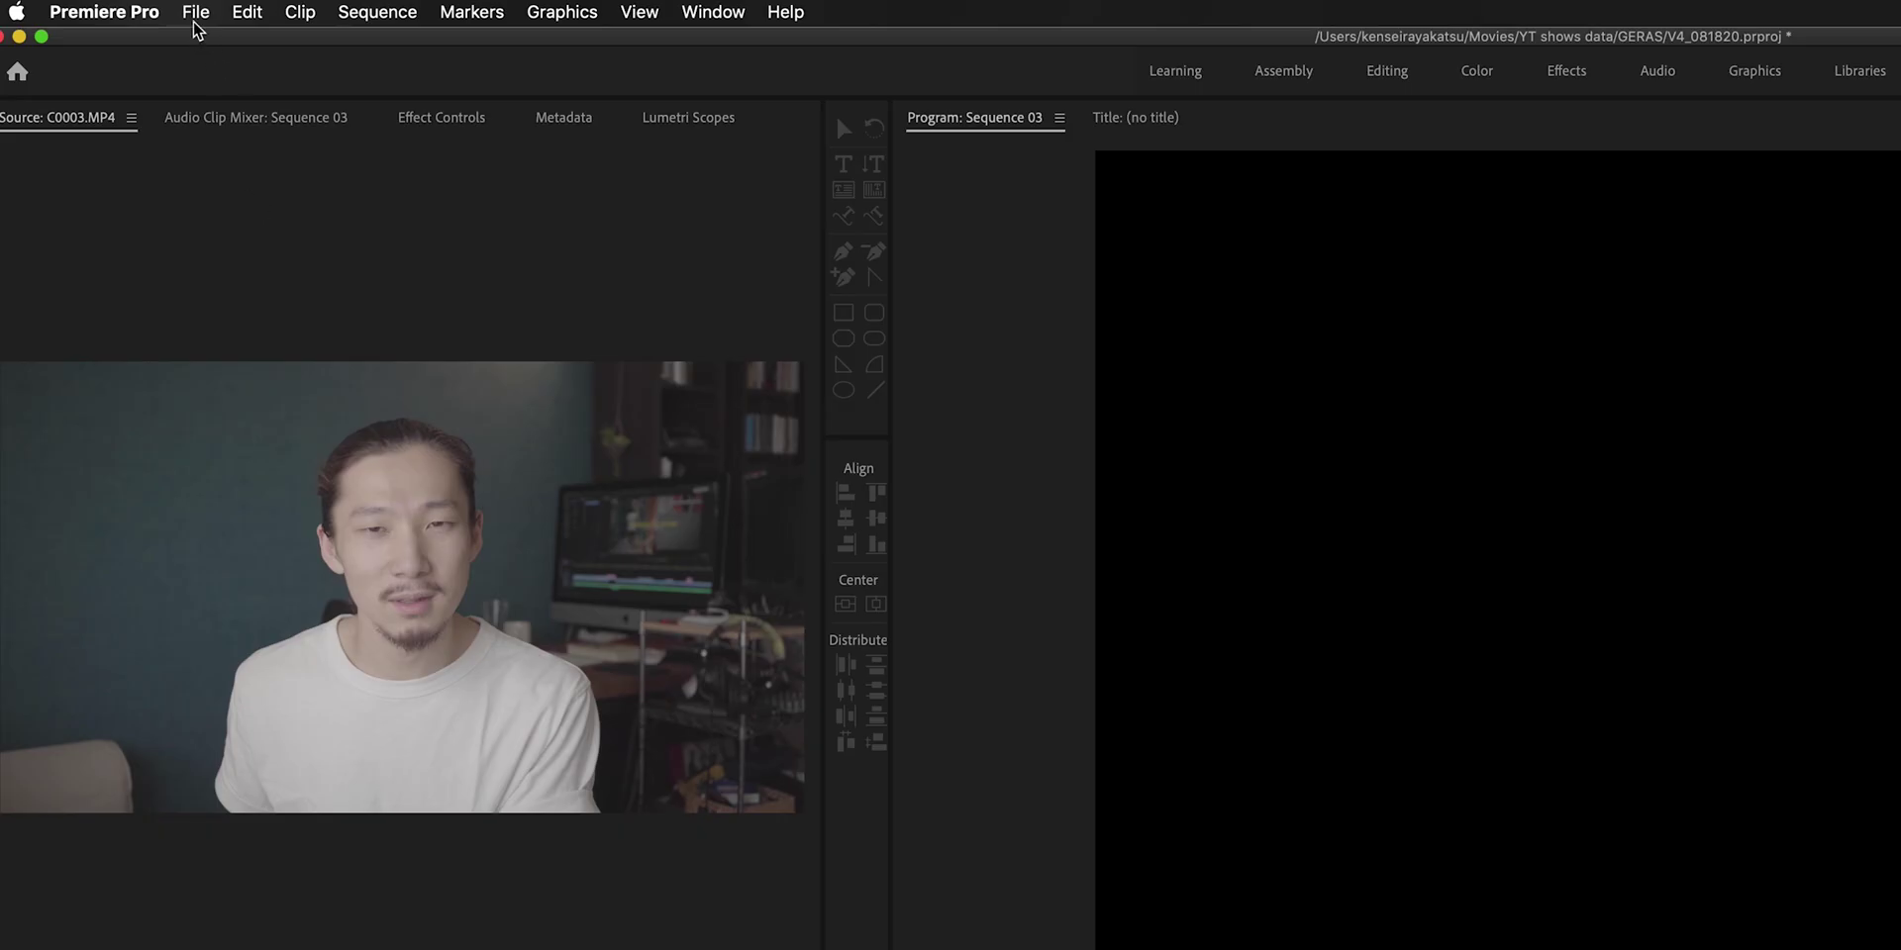
Step: Save Sequence 03 as a Final Cut Pro XML file in the desktop VIDEOS folder
{"action": "left_click", "coordinate": [195, 14]}
{"action": "mouse_move", "coordinate": [321, 676]}
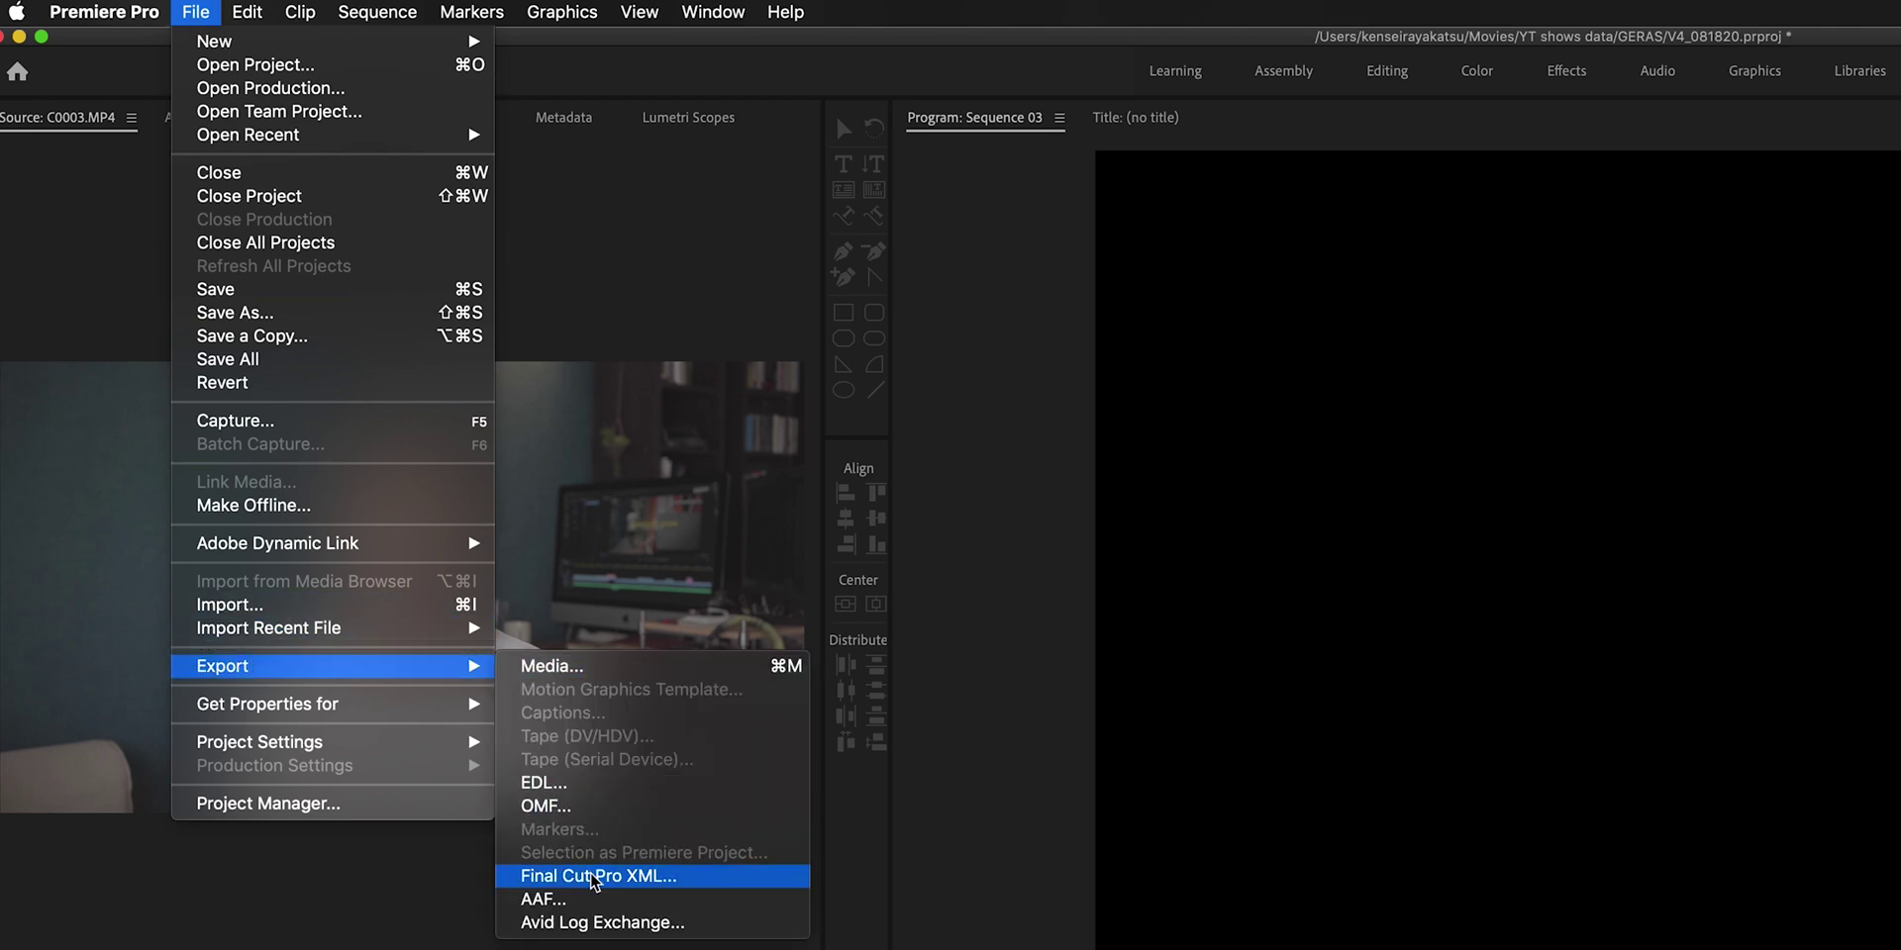
{"action": "left_click", "coordinate": [594, 878]}
{"action": "left_click", "coordinate": [874, 473]}
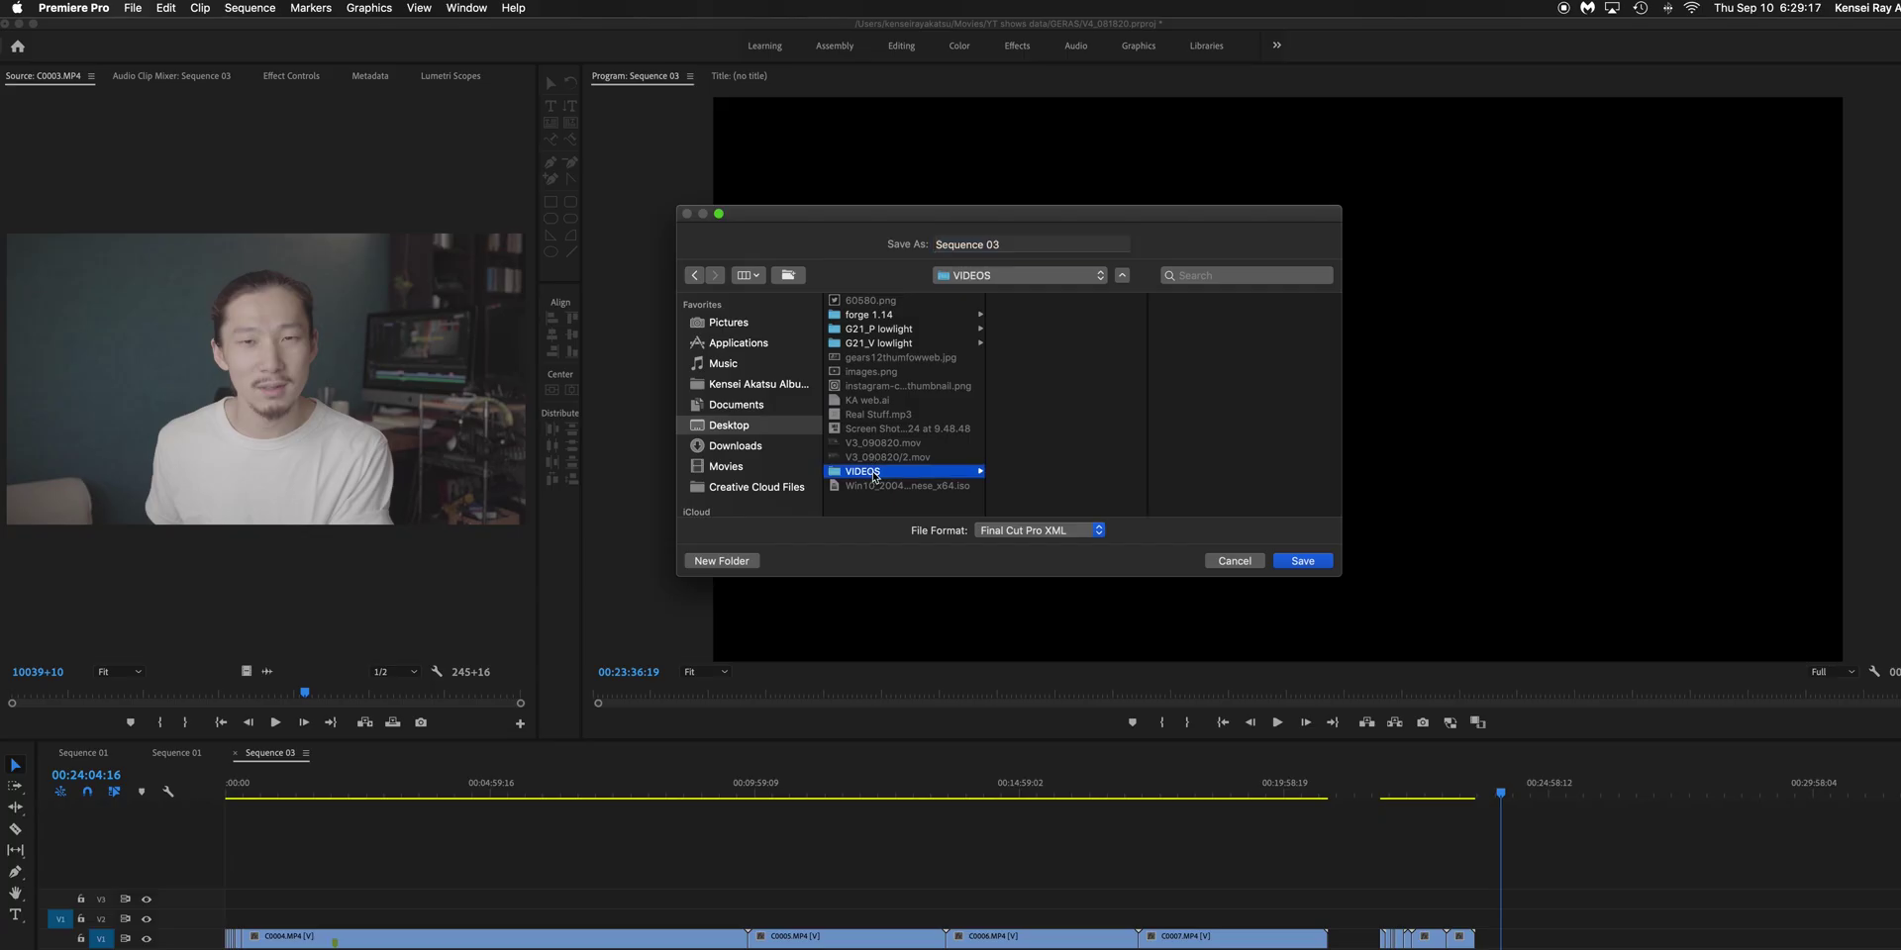
{"action": "left_click", "coordinate": [1291, 561]}
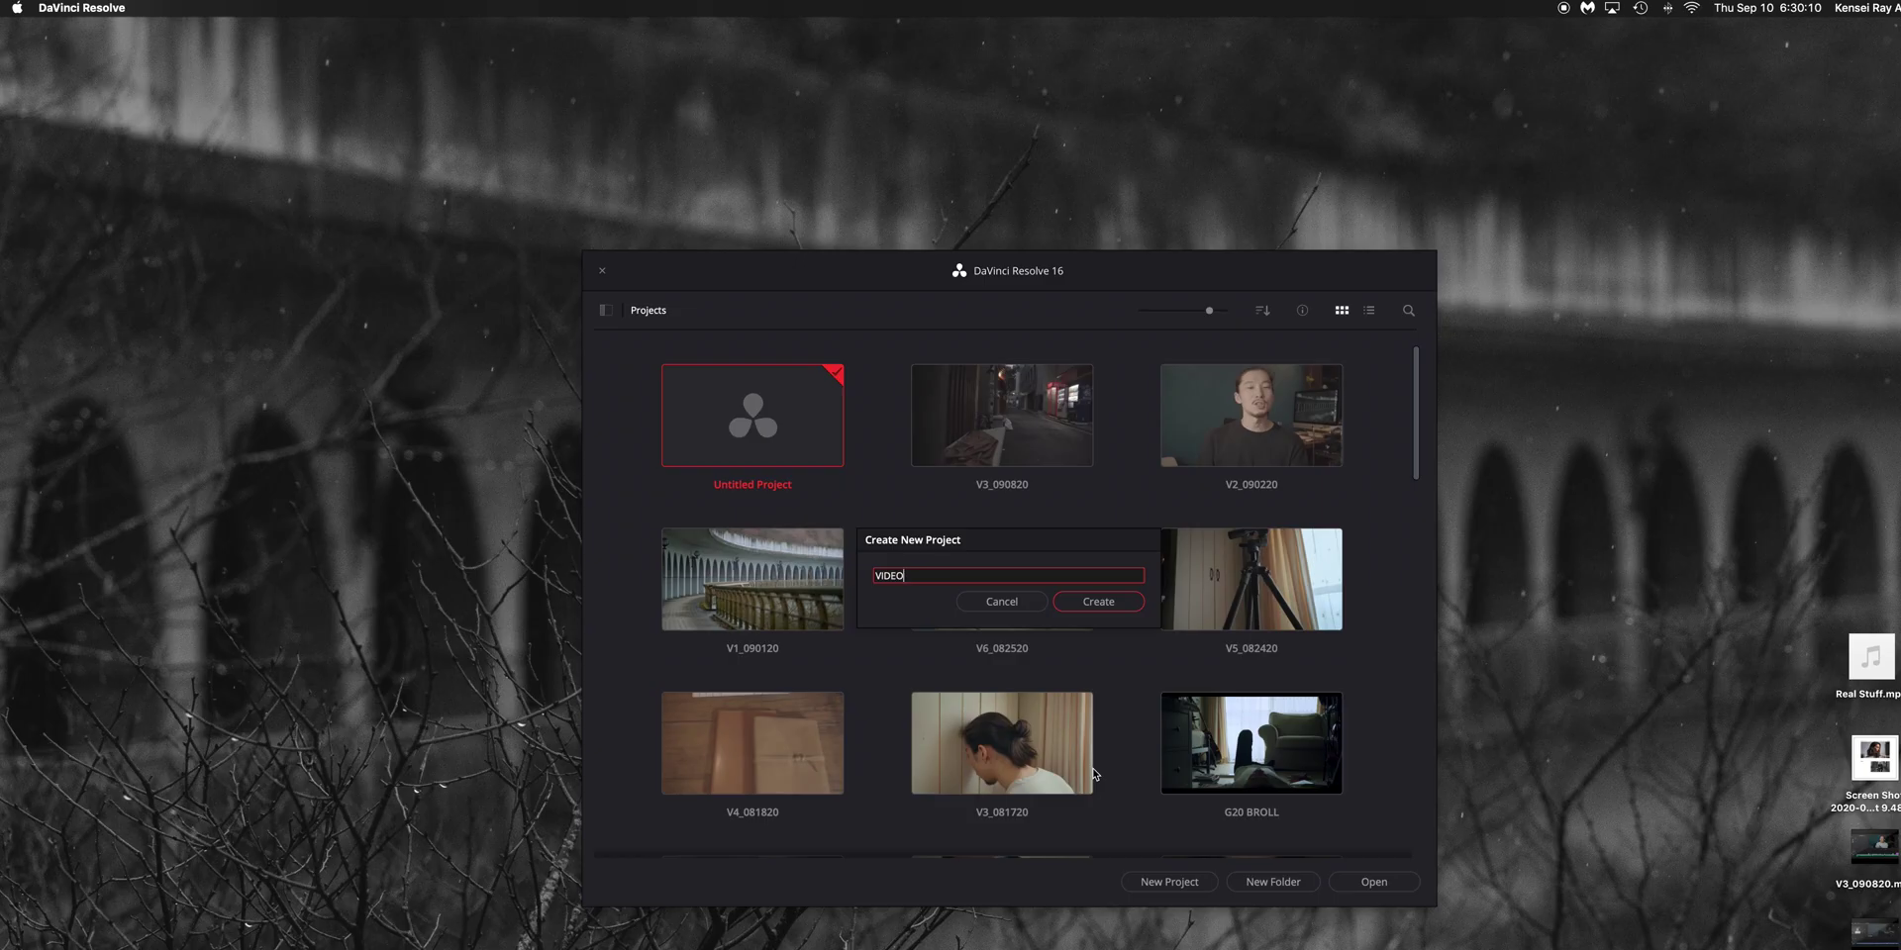
Step: Create the VIDEOS project in Resolve and import Sequence 03.xml as its timeline
{"action": "left_click", "coordinate": [1099, 602]}
{"action": "left_click", "coordinate": [148, 8]}
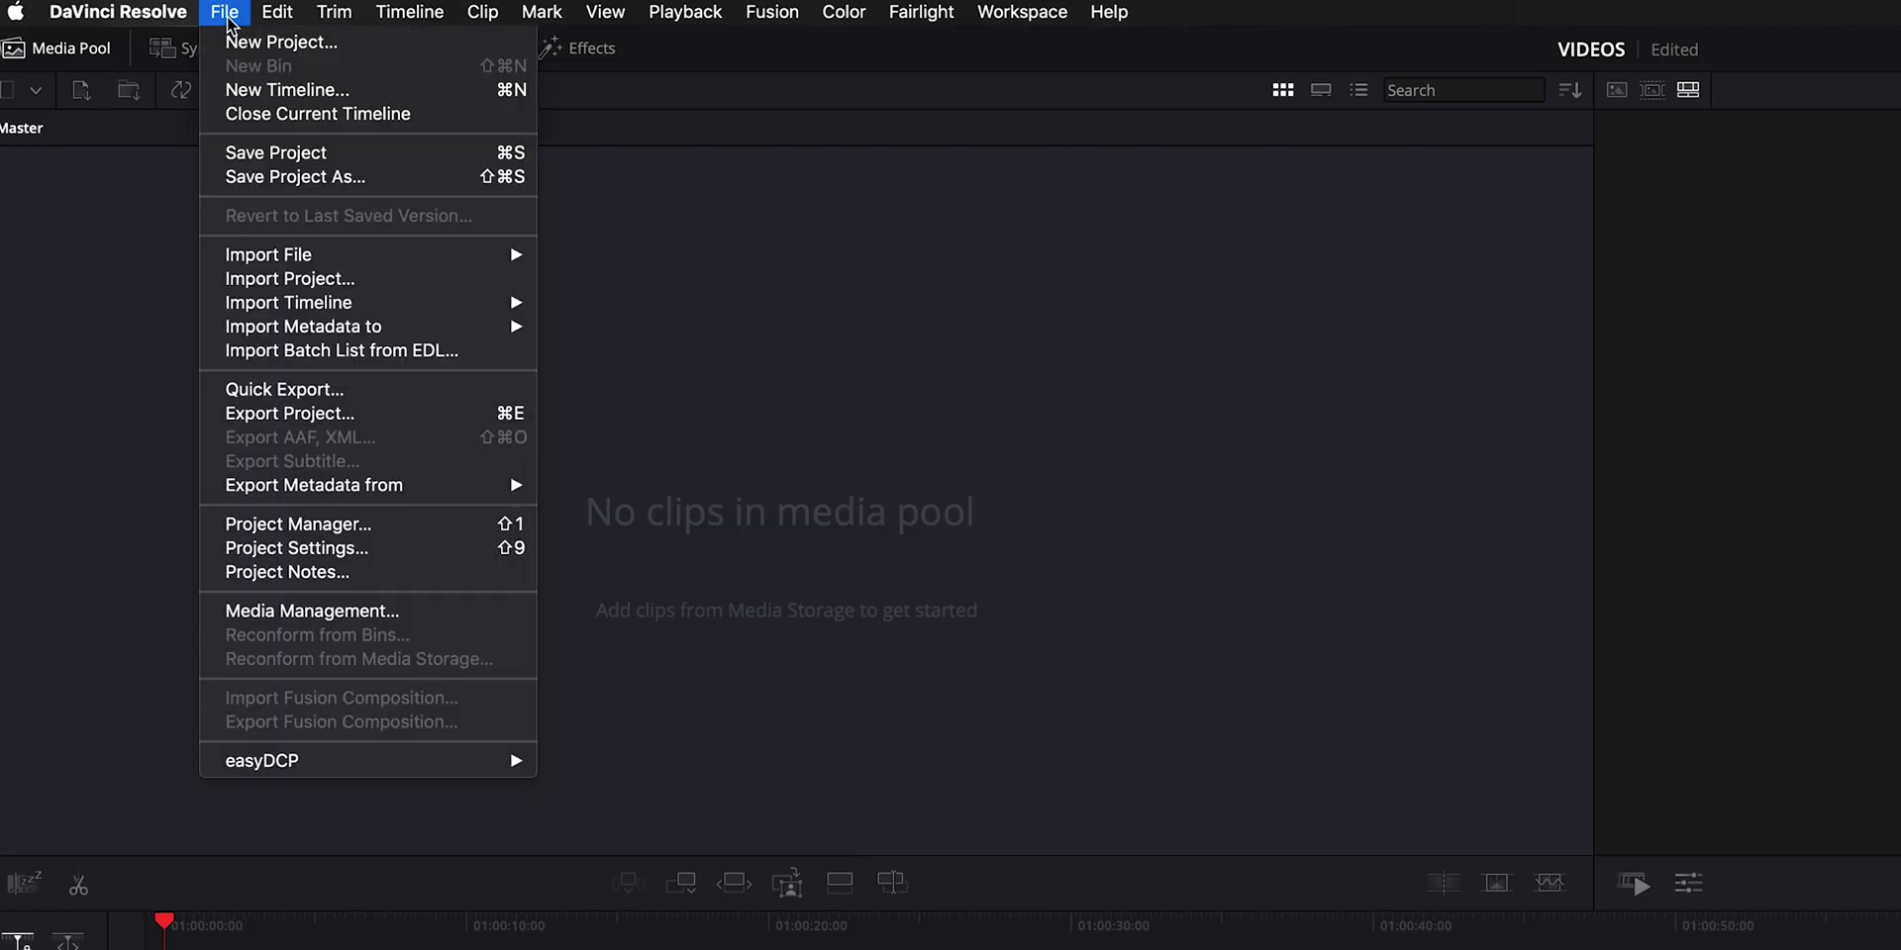
{"action": "mouse_move", "coordinate": [372, 303]}
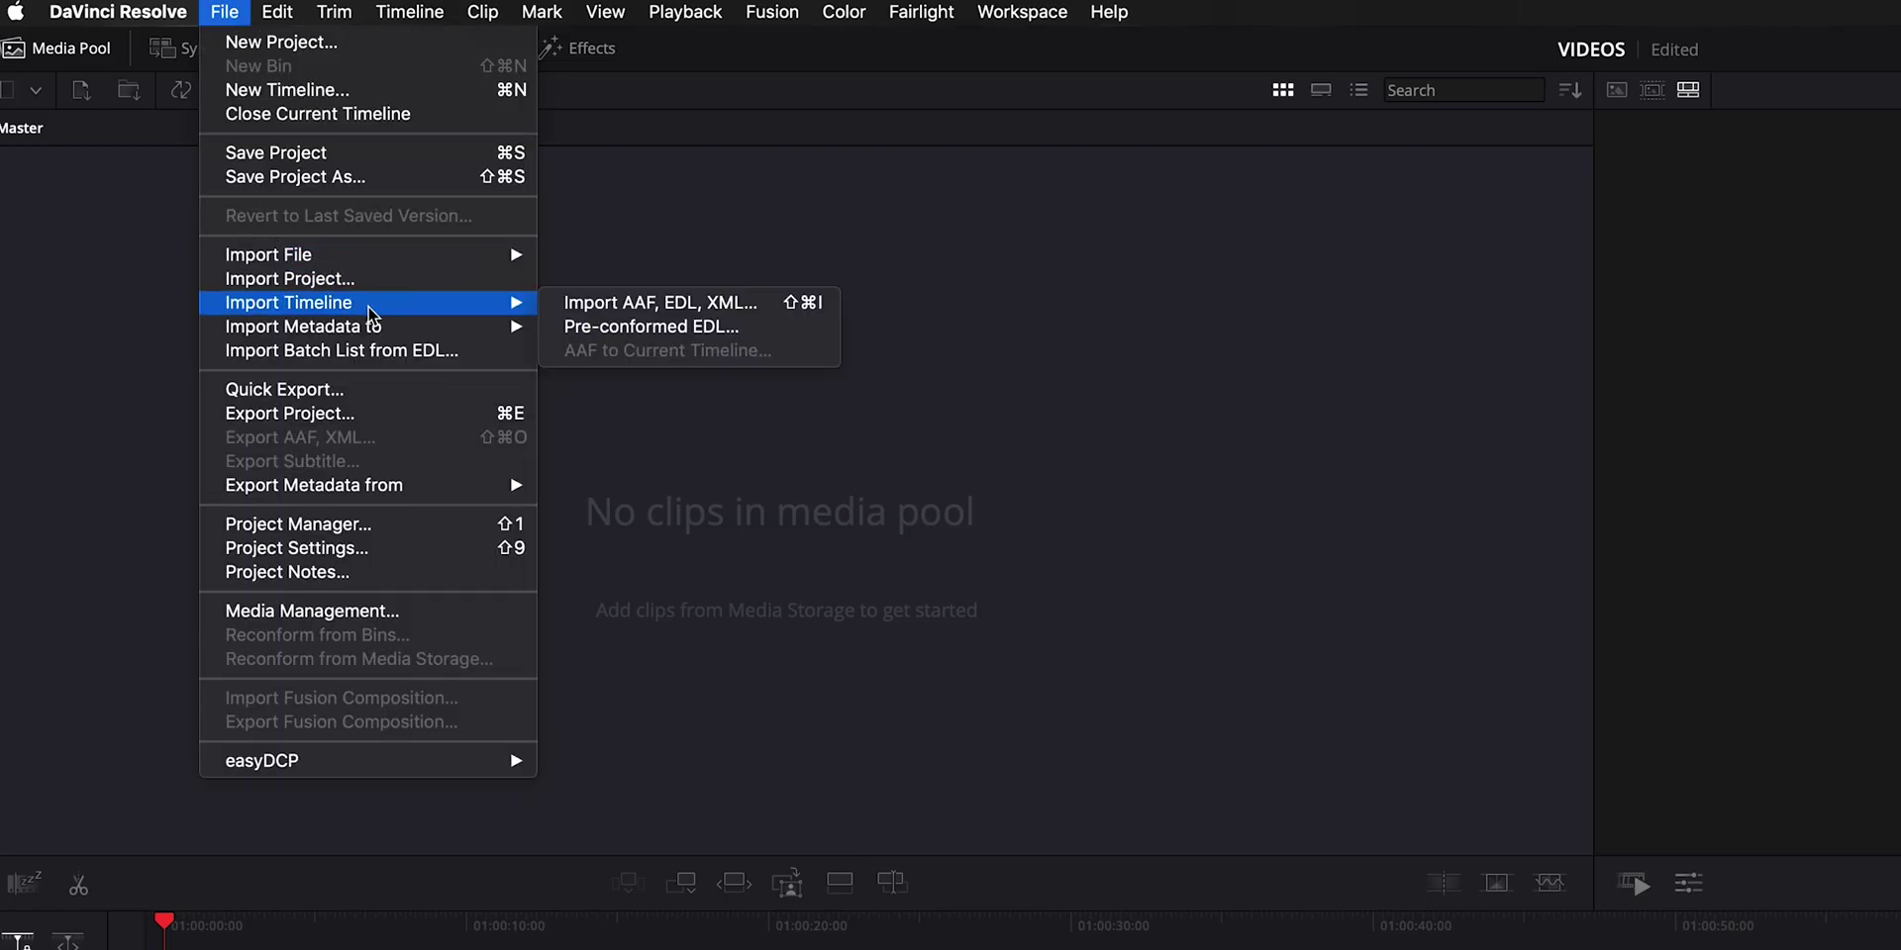
{"action": "left_click", "coordinate": [634, 315]}
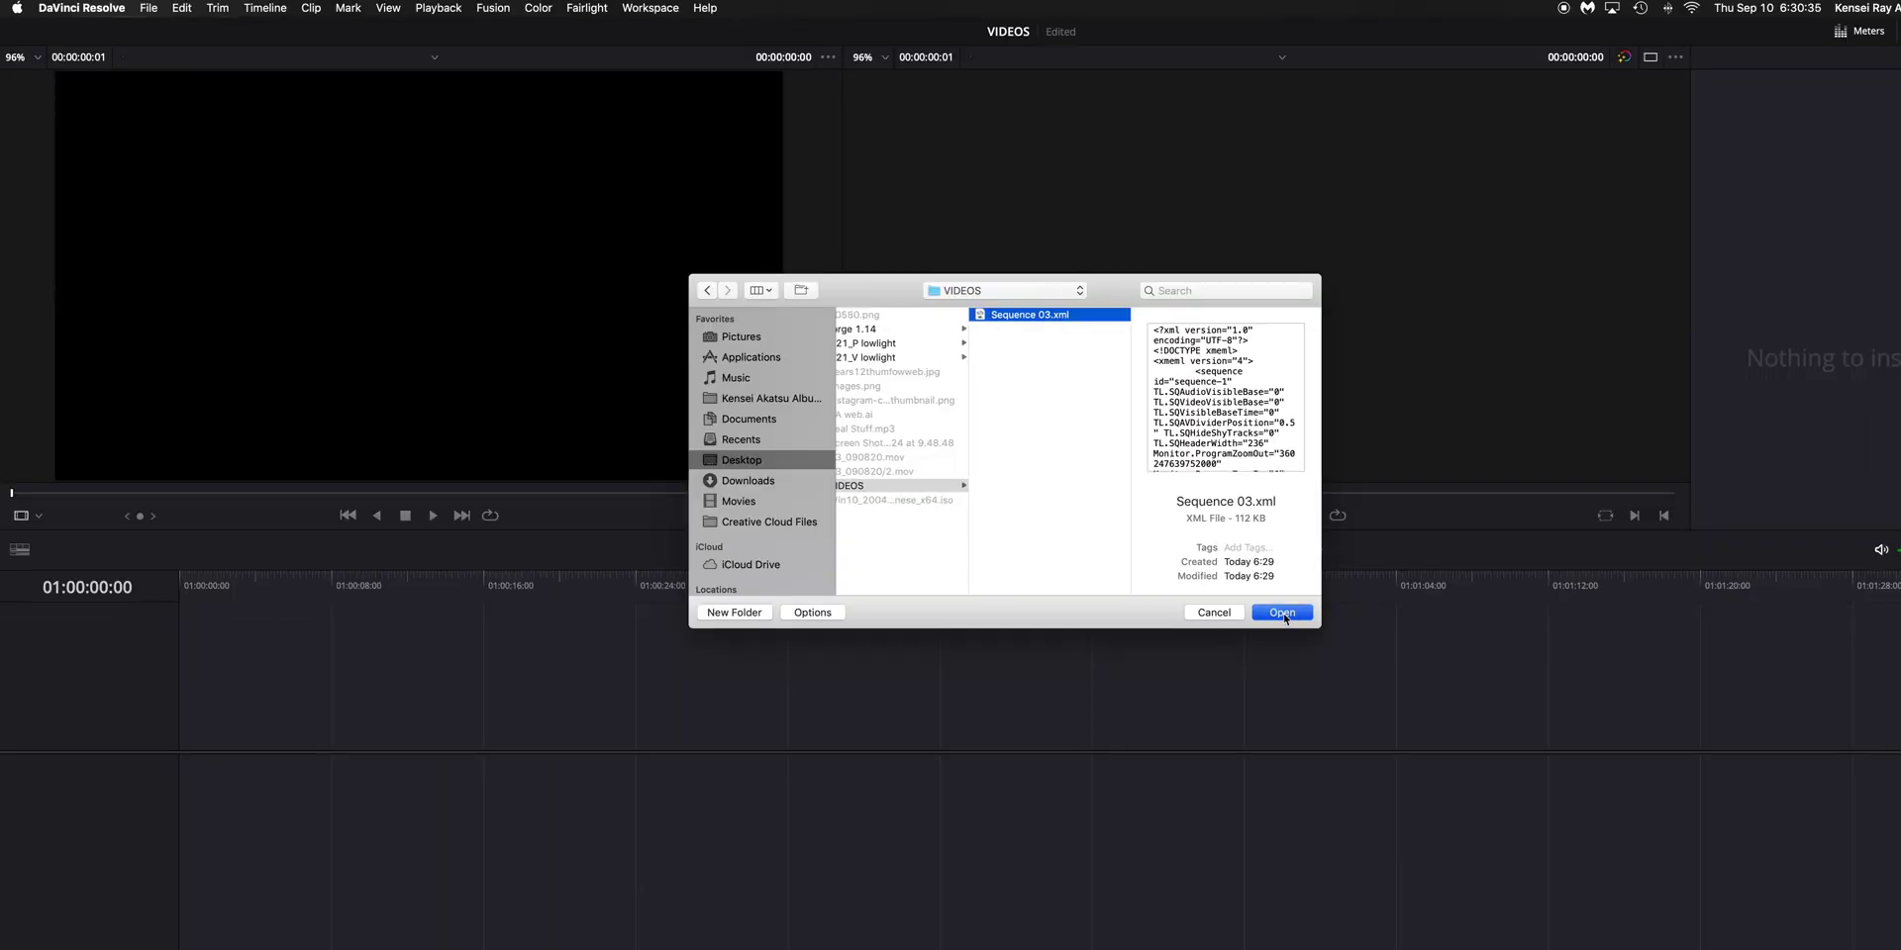
{"action": "left_click", "coordinate": [1282, 612]}
{"action": "left_click", "coordinate": [1243, 785]}
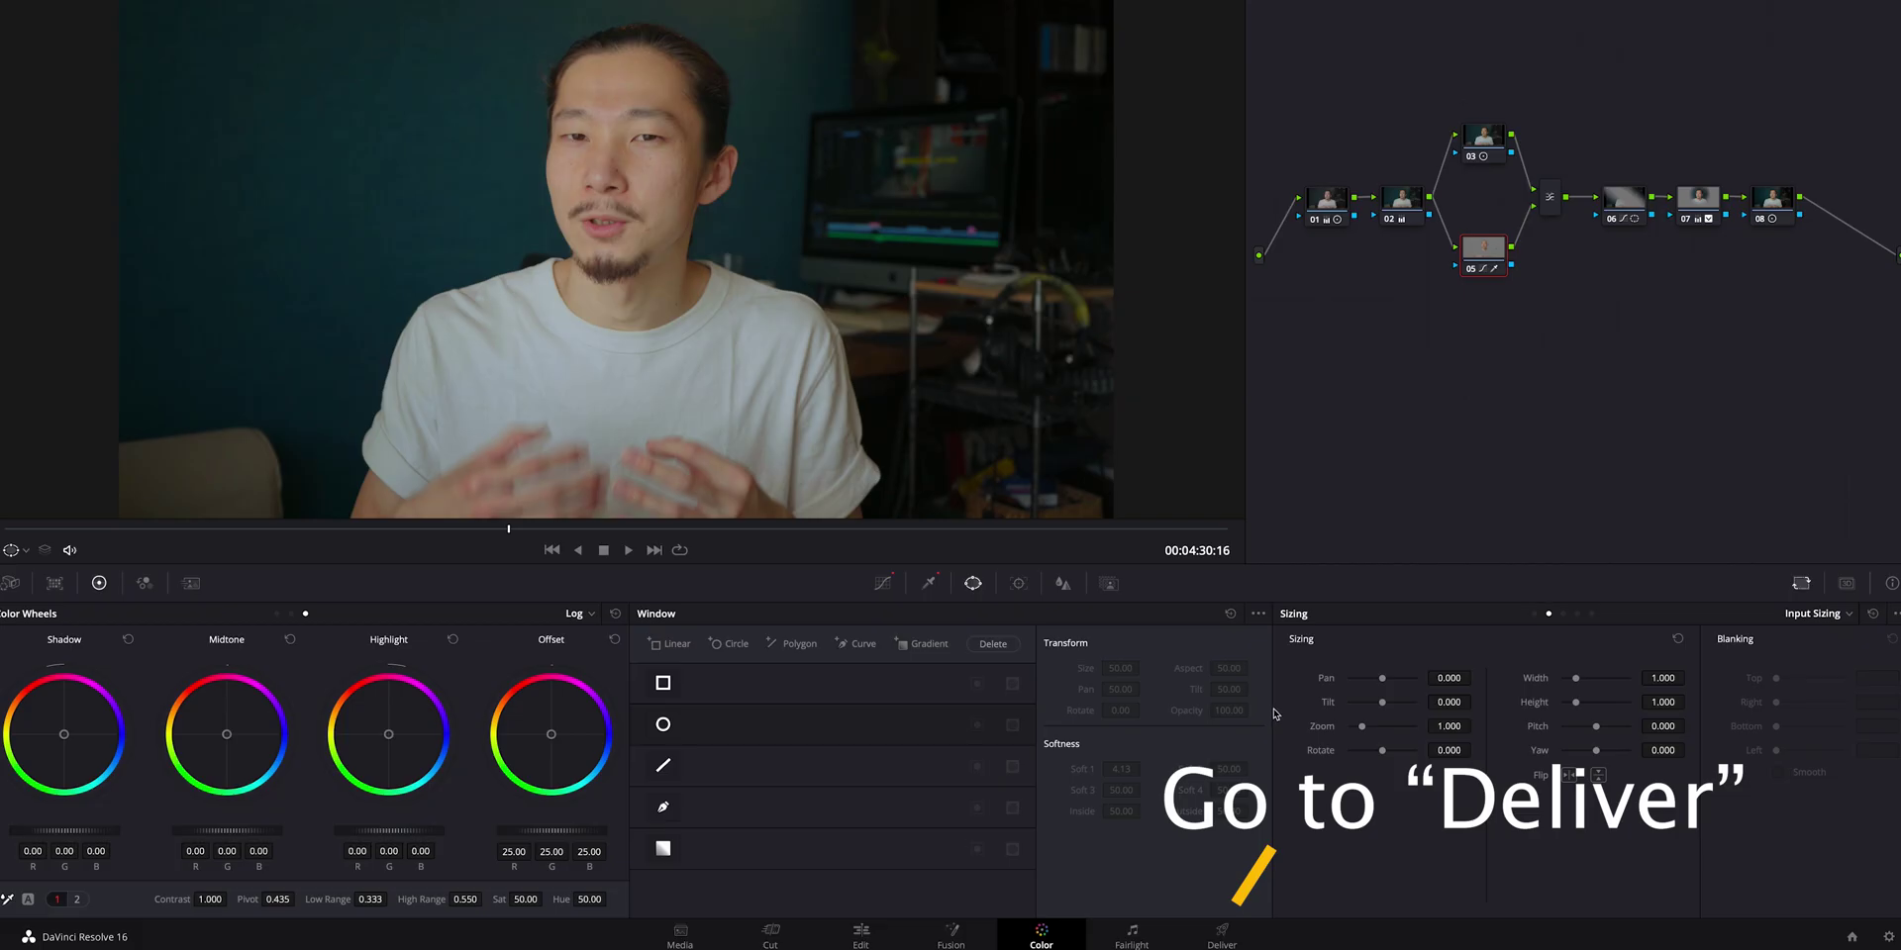
Step: On the Deliver page, choose the Premiere XML preset with Desktop/VIDEOS as the render location
{"action": "left_click", "coordinate": [1222, 935]}
{"action": "scroll", "coordinate": [348, 96], "scroll_direction": "right", "scroll_amount": 10}
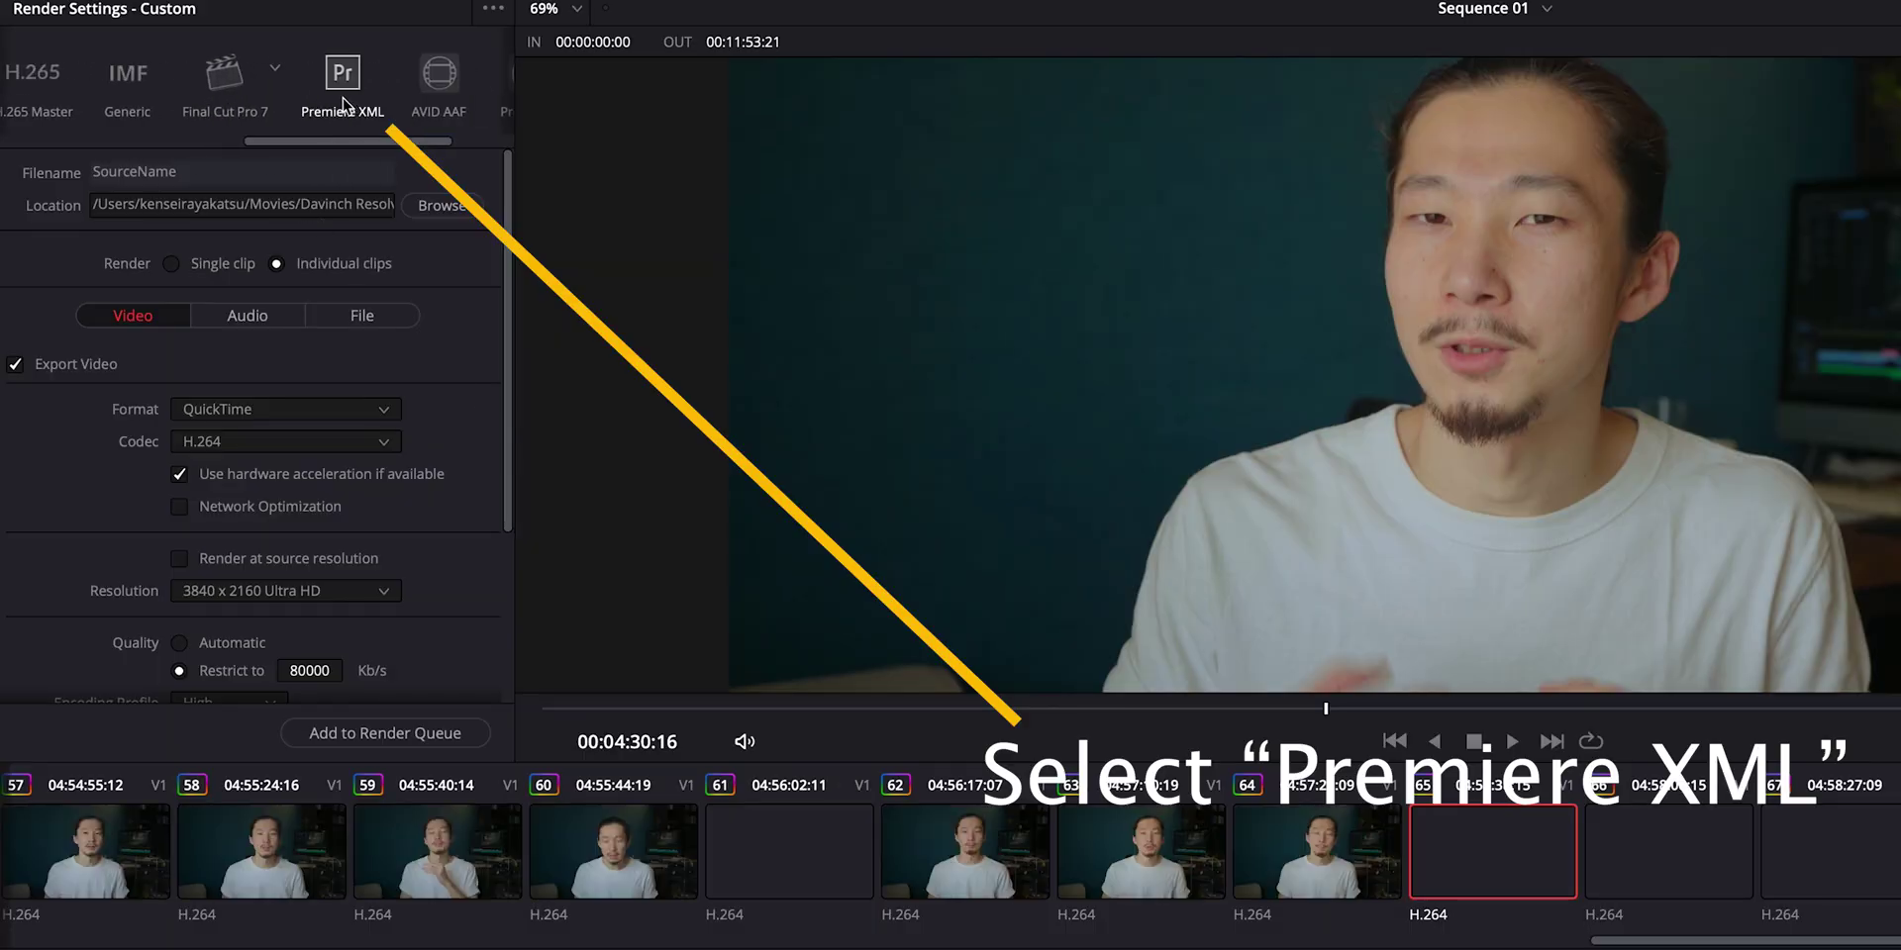
{"action": "left_click", "coordinate": [348, 97]}
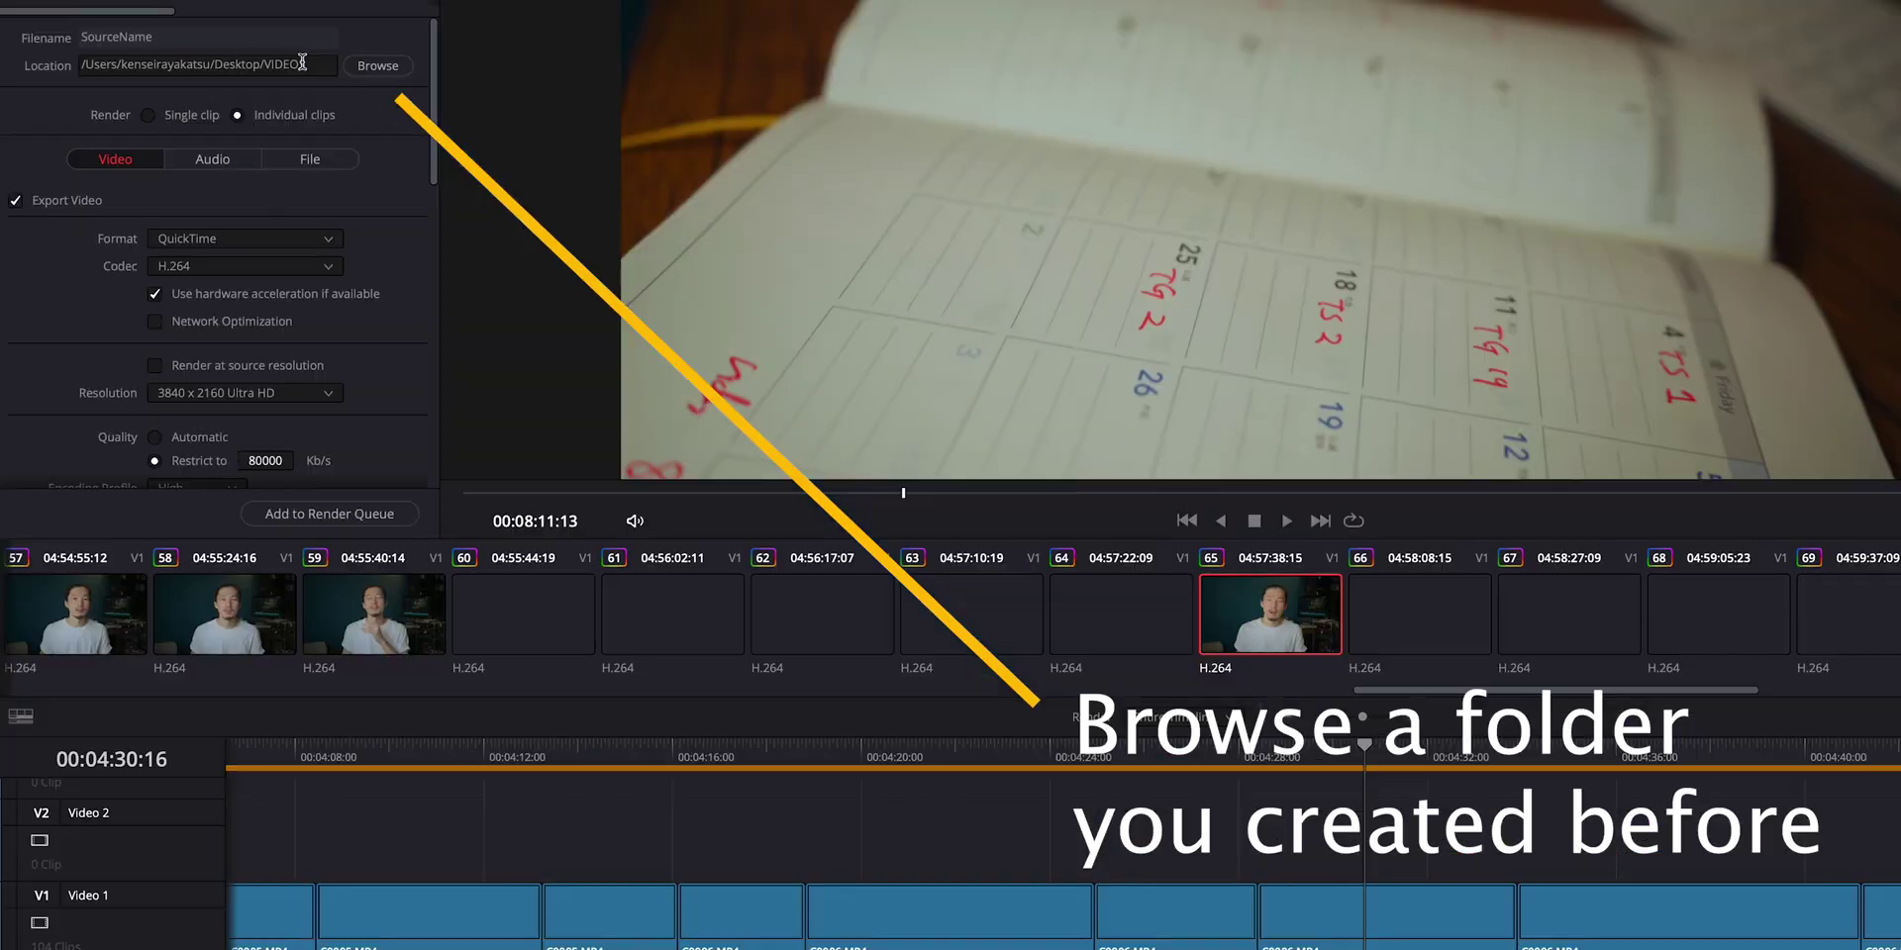
{"action": "left_click", "coordinate": [366, 70]}
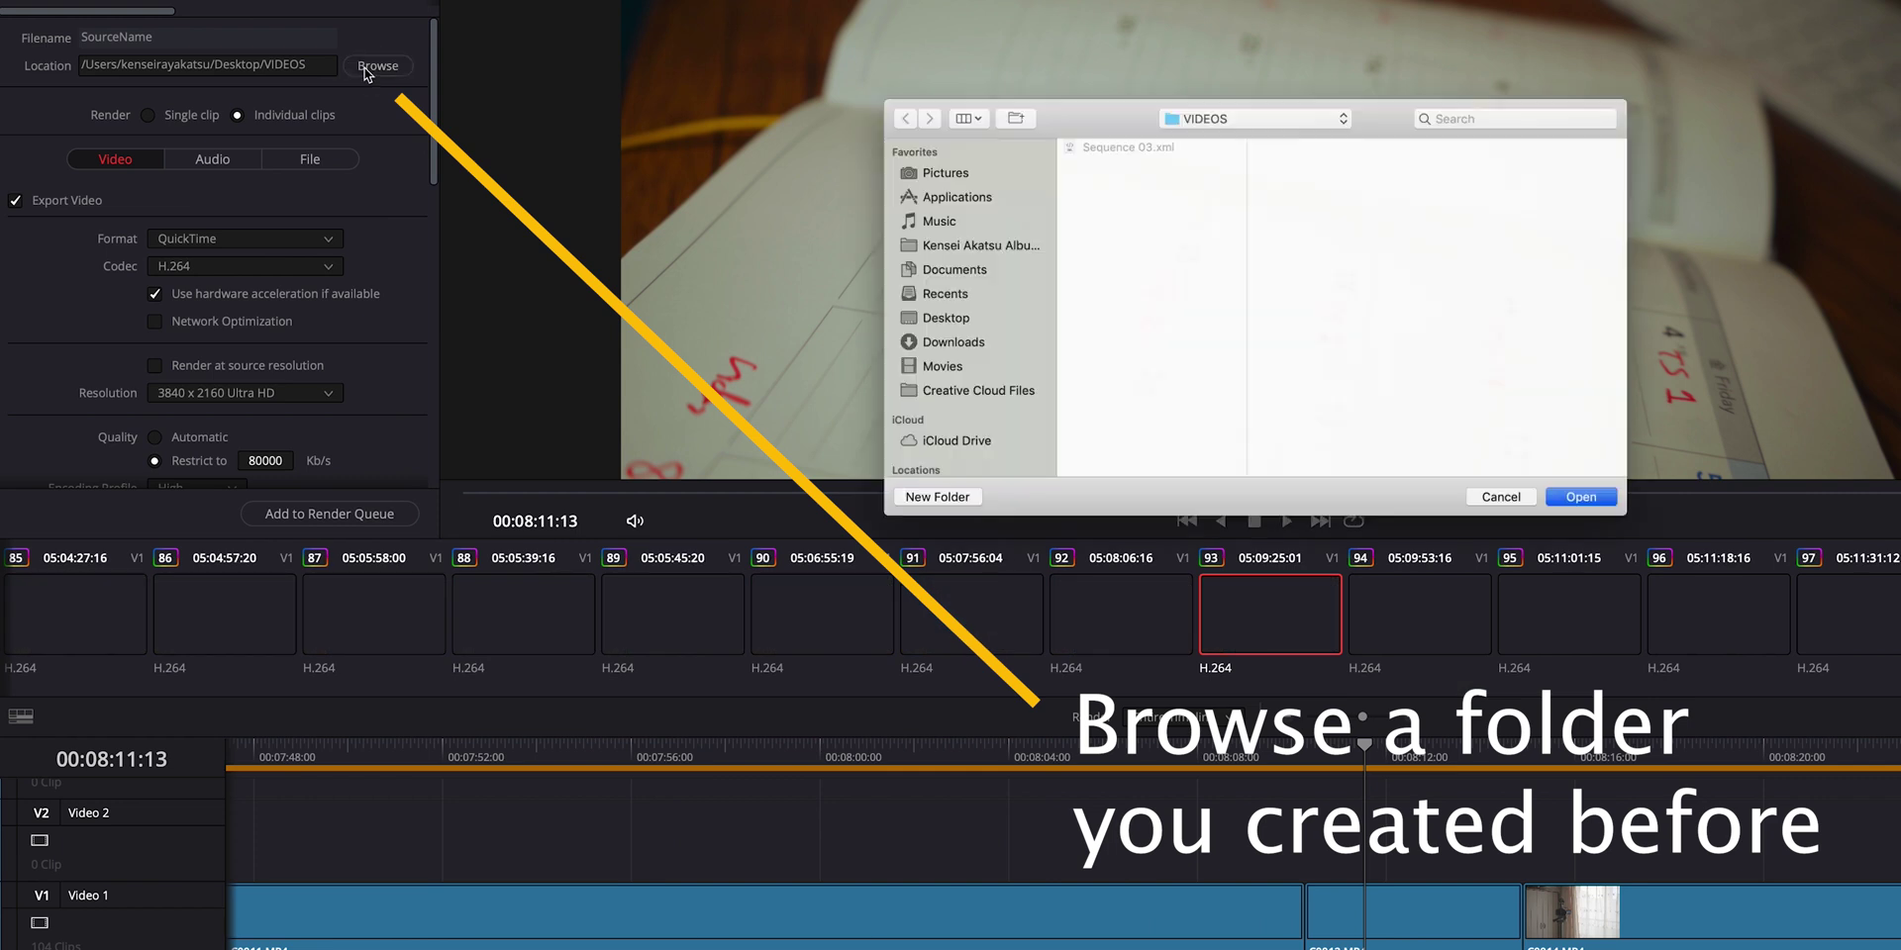
{"action": "left_click", "coordinate": [950, 318]}
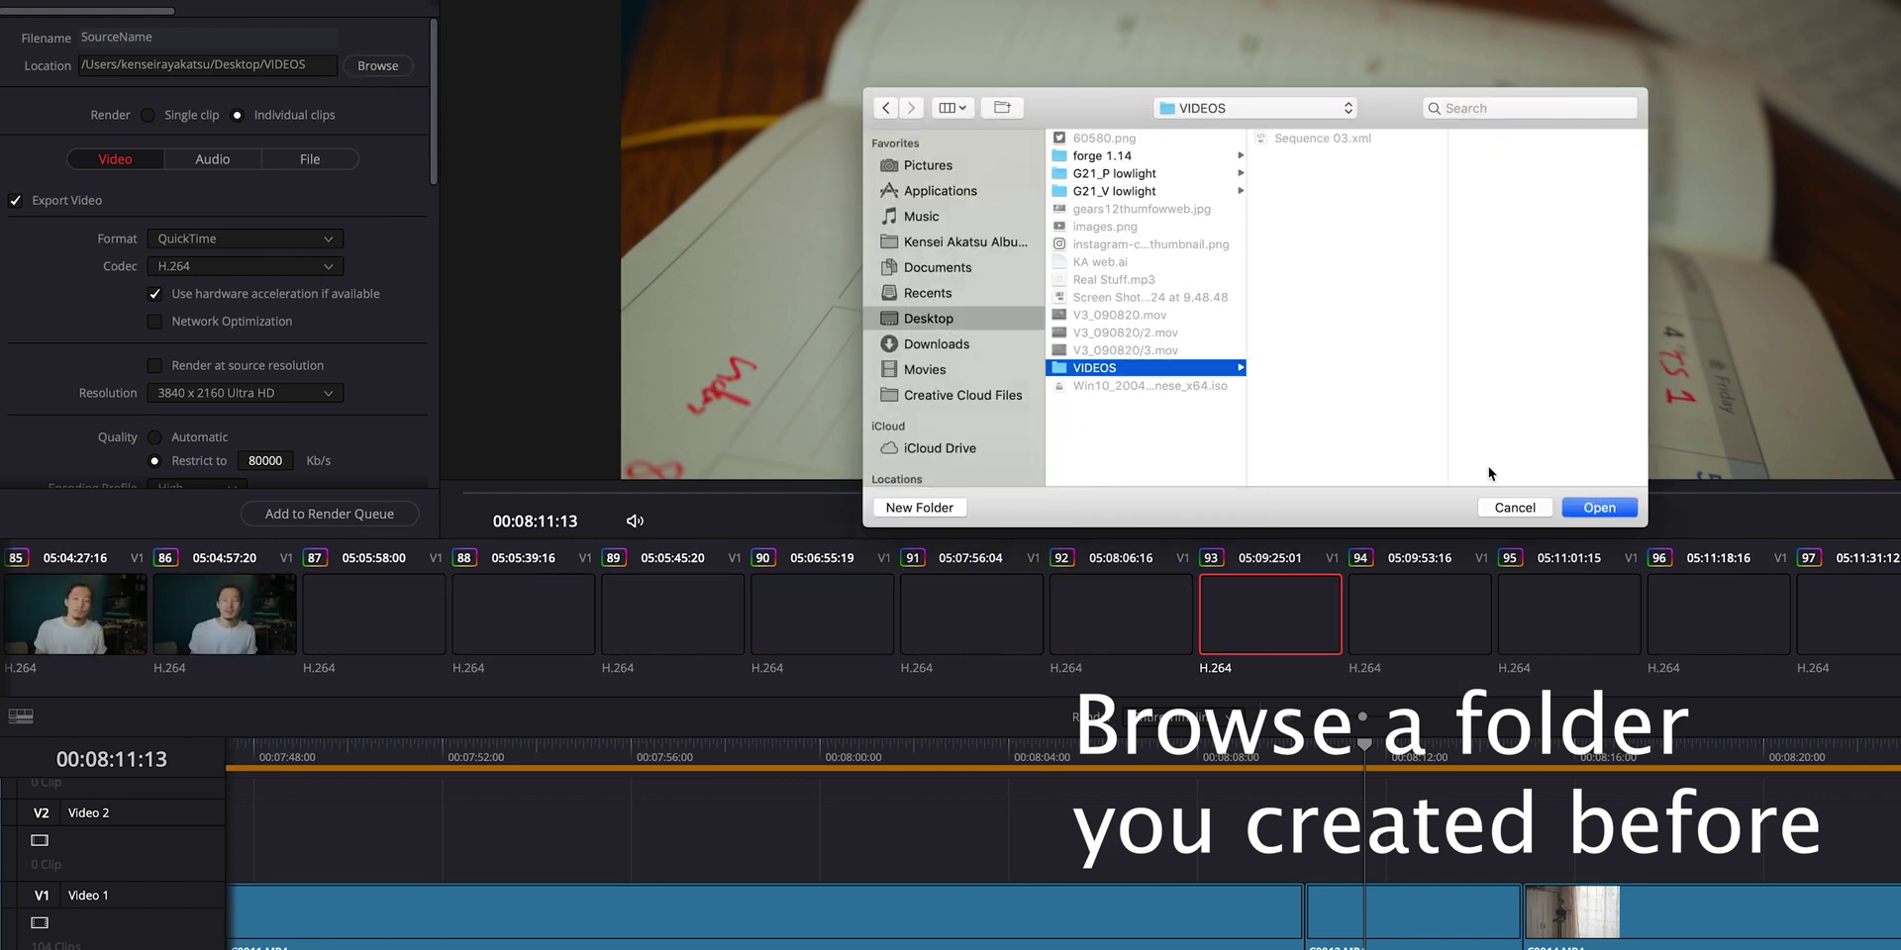
{"action": "left_click", "coordinate": [1596, 510]}
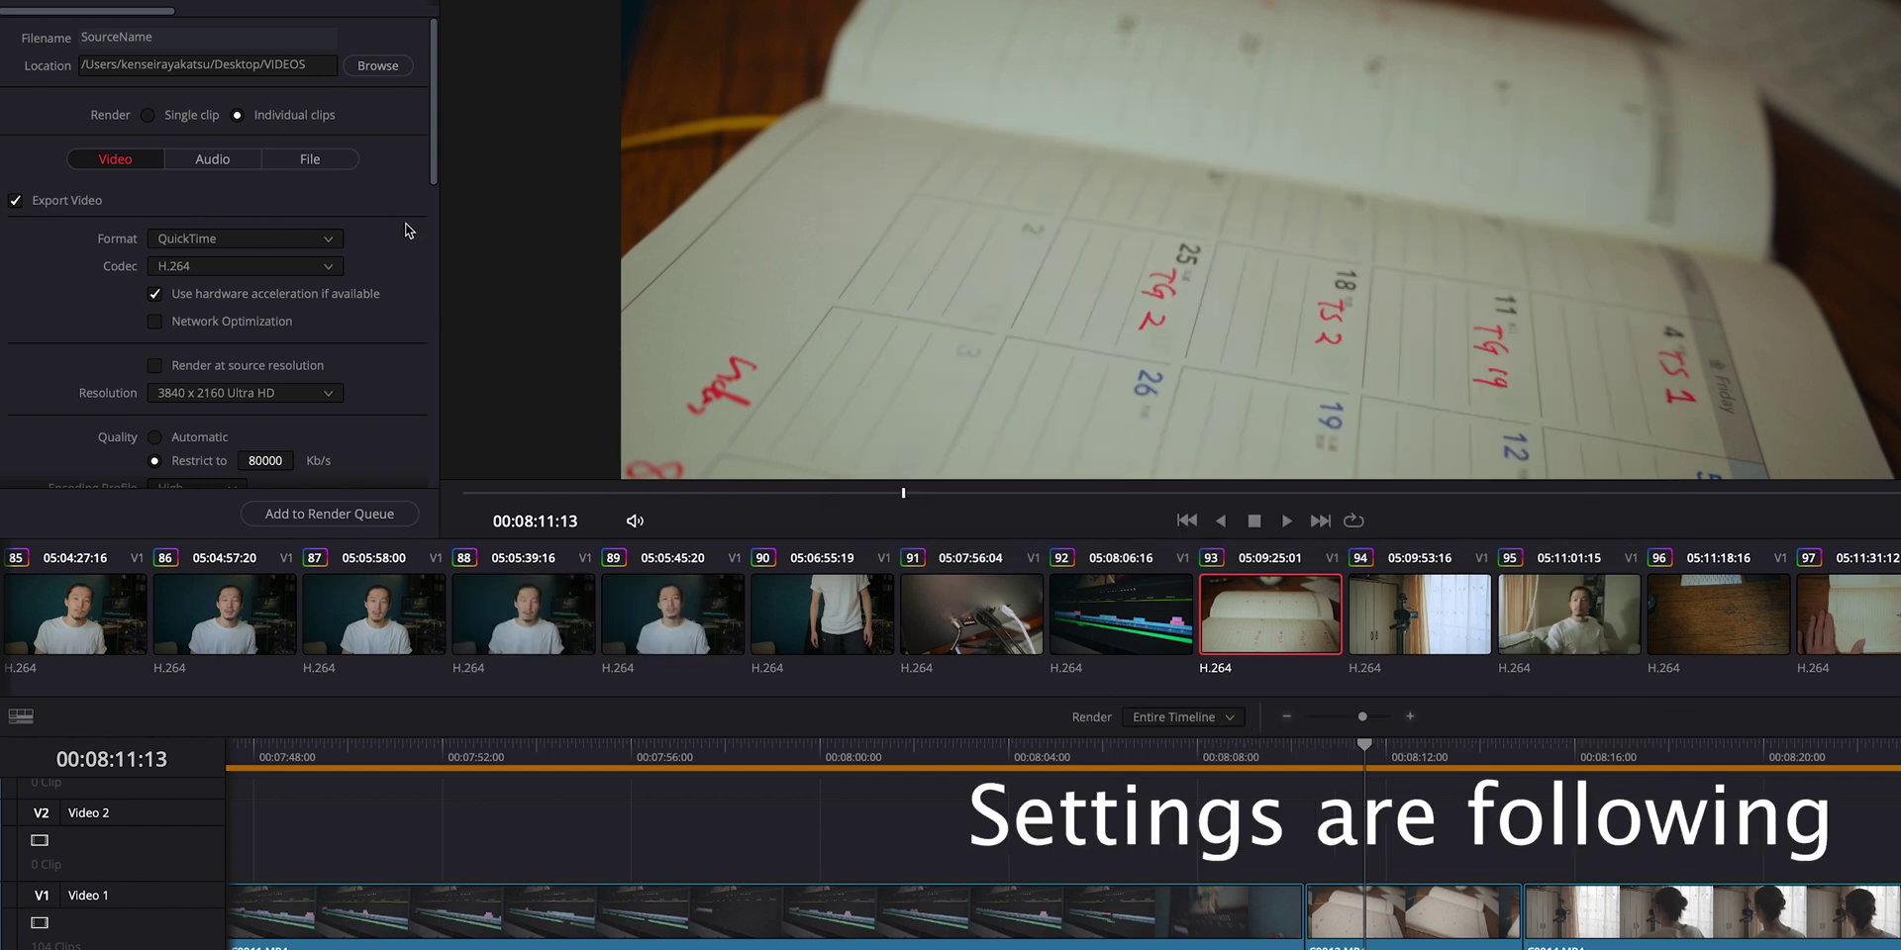
Step: Review the Audio and File settings, add the job to the Render Queue and start rendering
{"action": "scroll", "coordinate": [409, 232], "scroll_direction": "down", "scroll_amount": 5}
{"action": "scroll", "coordinate": [409, 238], "scroll_direction": "down", "scroll_amount": 6}
{"action": "scroll", "coordinate": [407, 237], "scroll_direction": "down", "scroll_amount": 5}
{"action": "scroll", "coordinate": [386, 217], "scroll_direction": "up", "scroll_amount": 15}
{"action": "left_click", "coordinate": [212, 159]}
{"action": "left_click", "coordinate": [320, 161]}
{"action": "scroll", "coordinate": [373, 243], "scroll_direction": "down", "scroll_amount": 5}
{"action": "scroll", "coordinate": [297, 198], "scroll_direction": "up", "scroll_amount": 10}
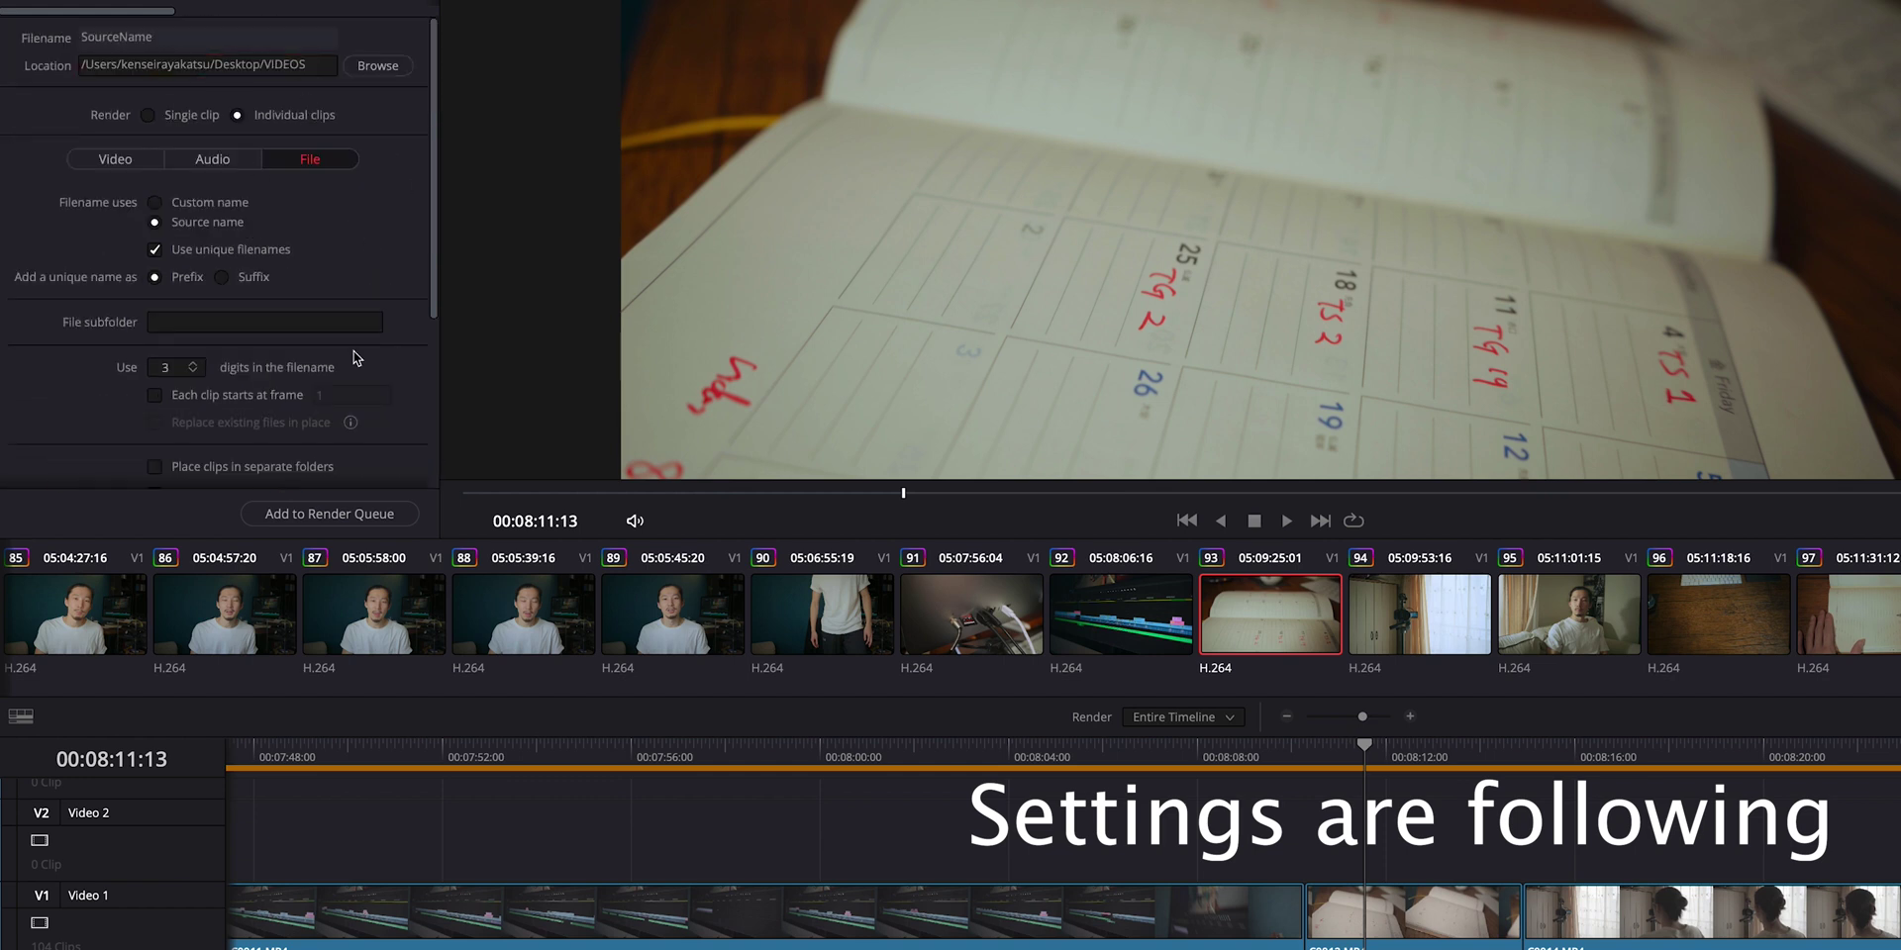
{"action": "left_click", "coordinate": [299, 514]}
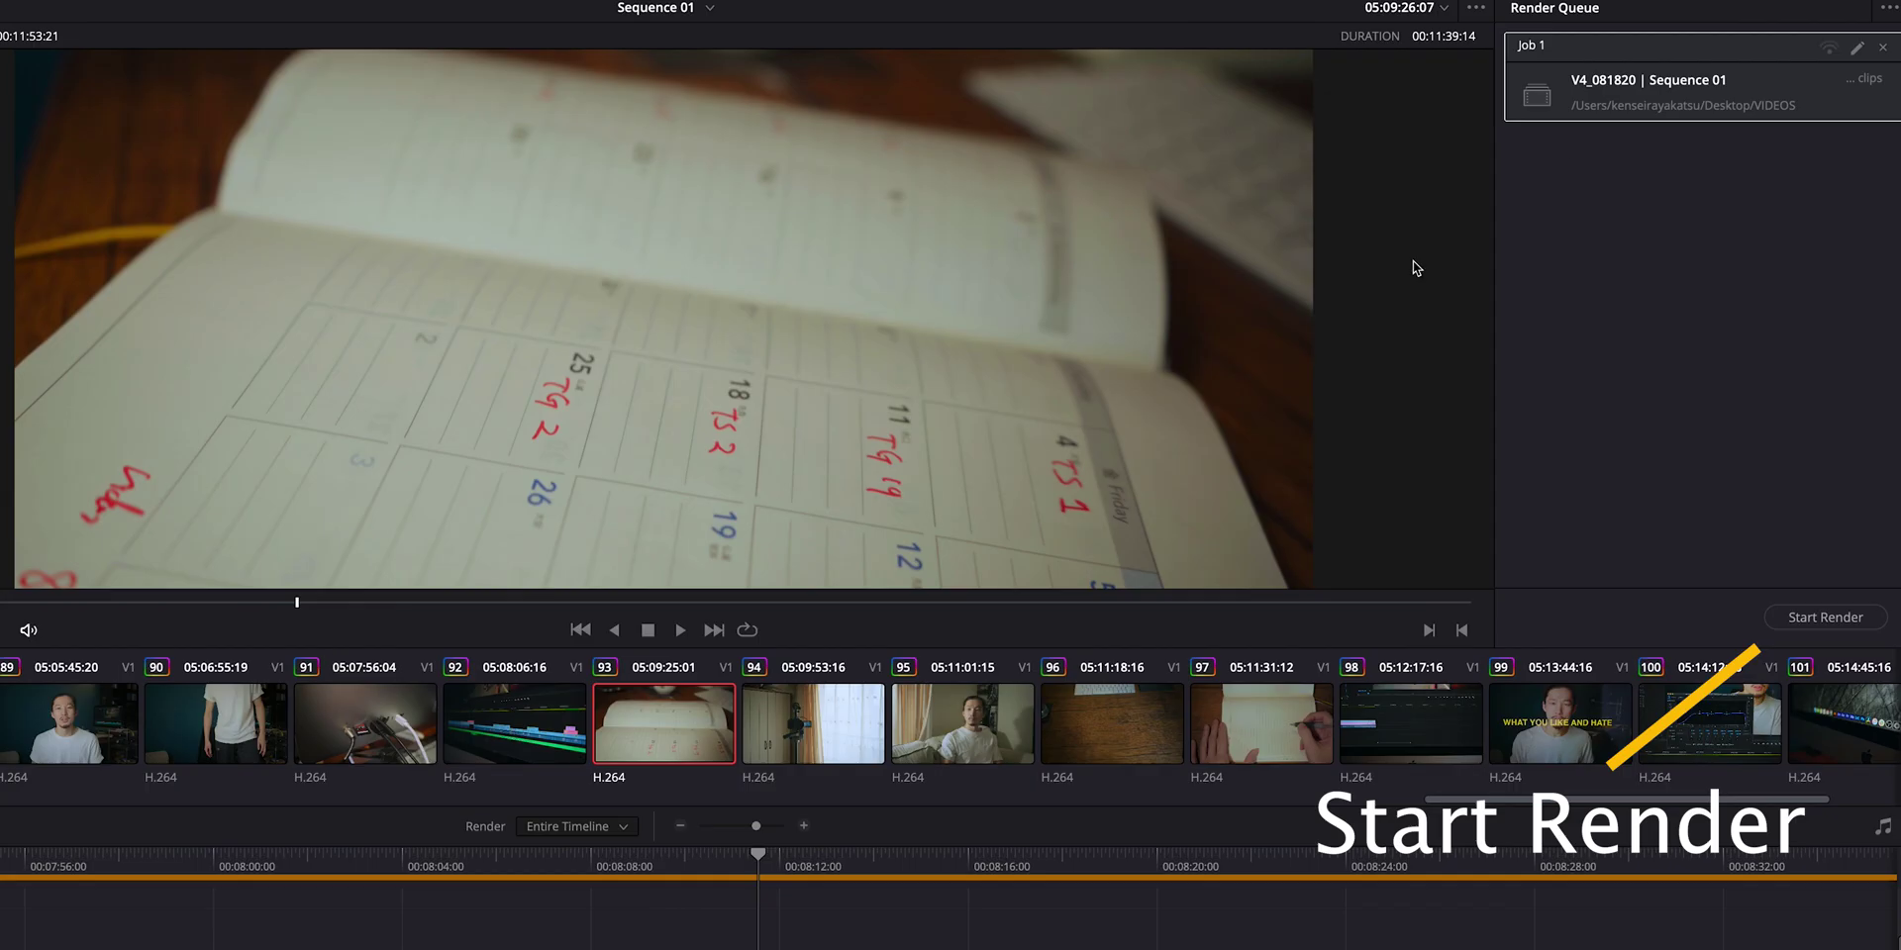
{"action": "left_click", "coordinate": [1817, 626]}
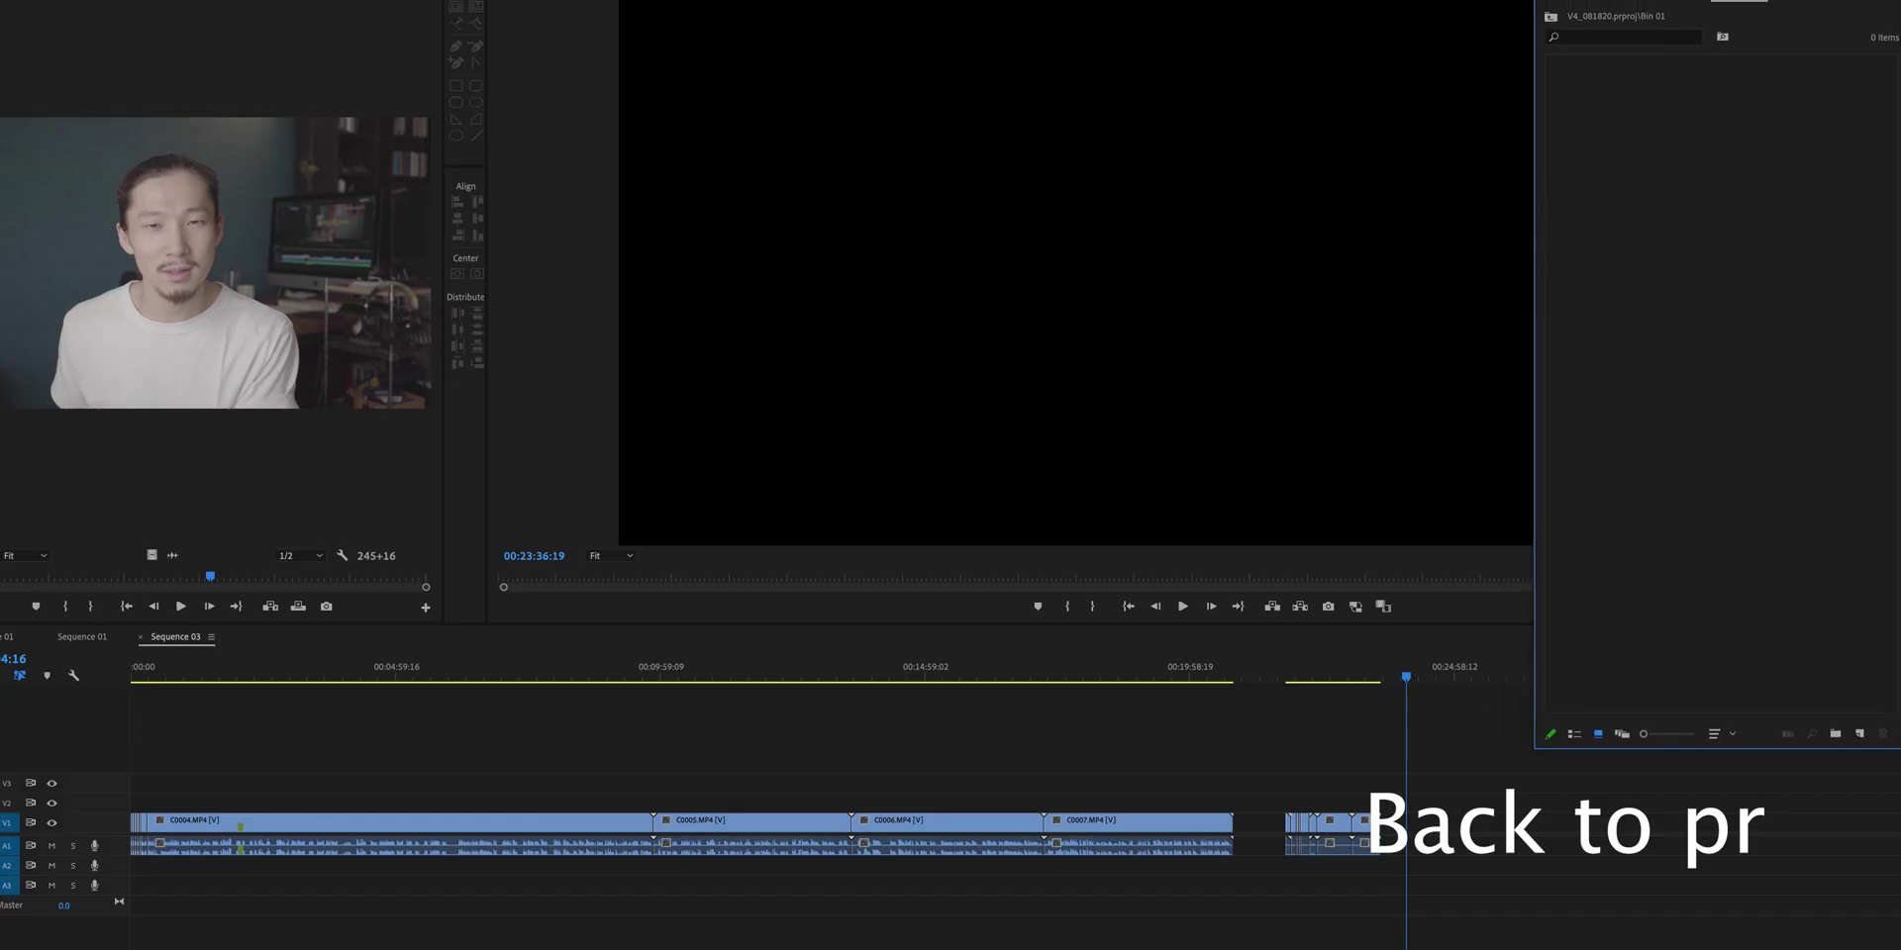
Step: Import the Resolve XML from VIDEOS into the bin and open Sequence 01 (Resolve) in the Timeline
{"action": "right_click", "coordinate": [1661, 96]}
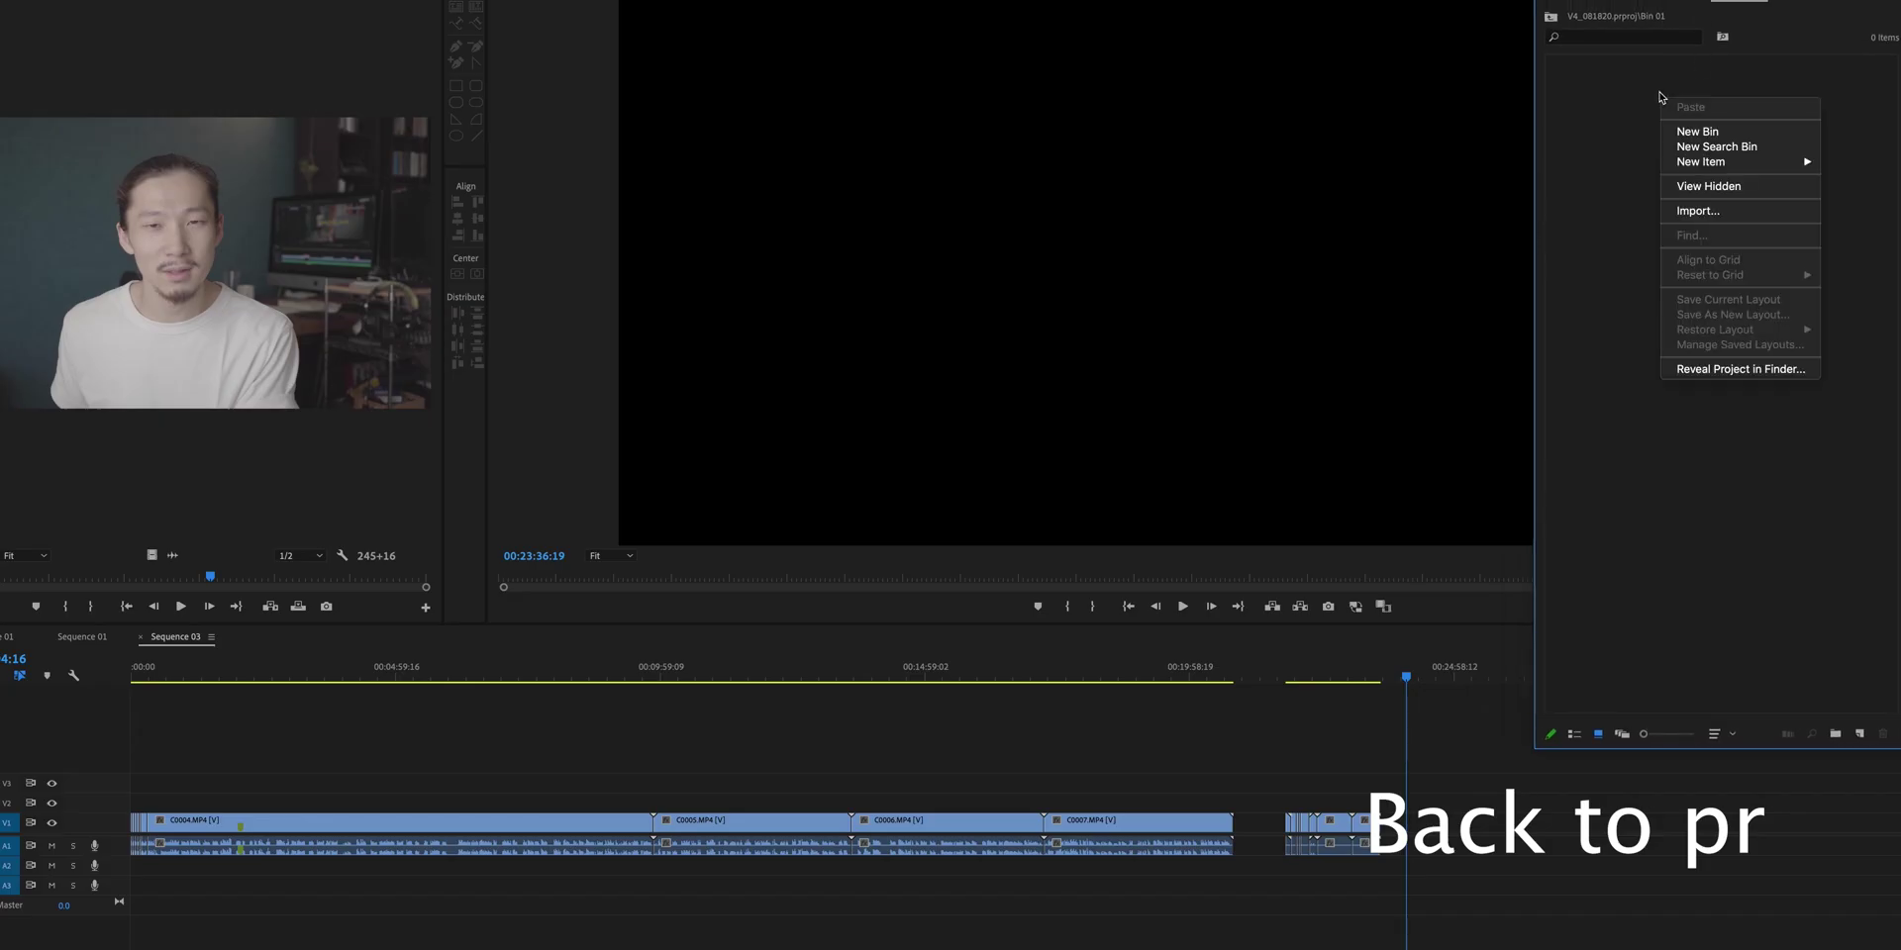
{"action": "left_click", "coordinate": [1711, 211]}
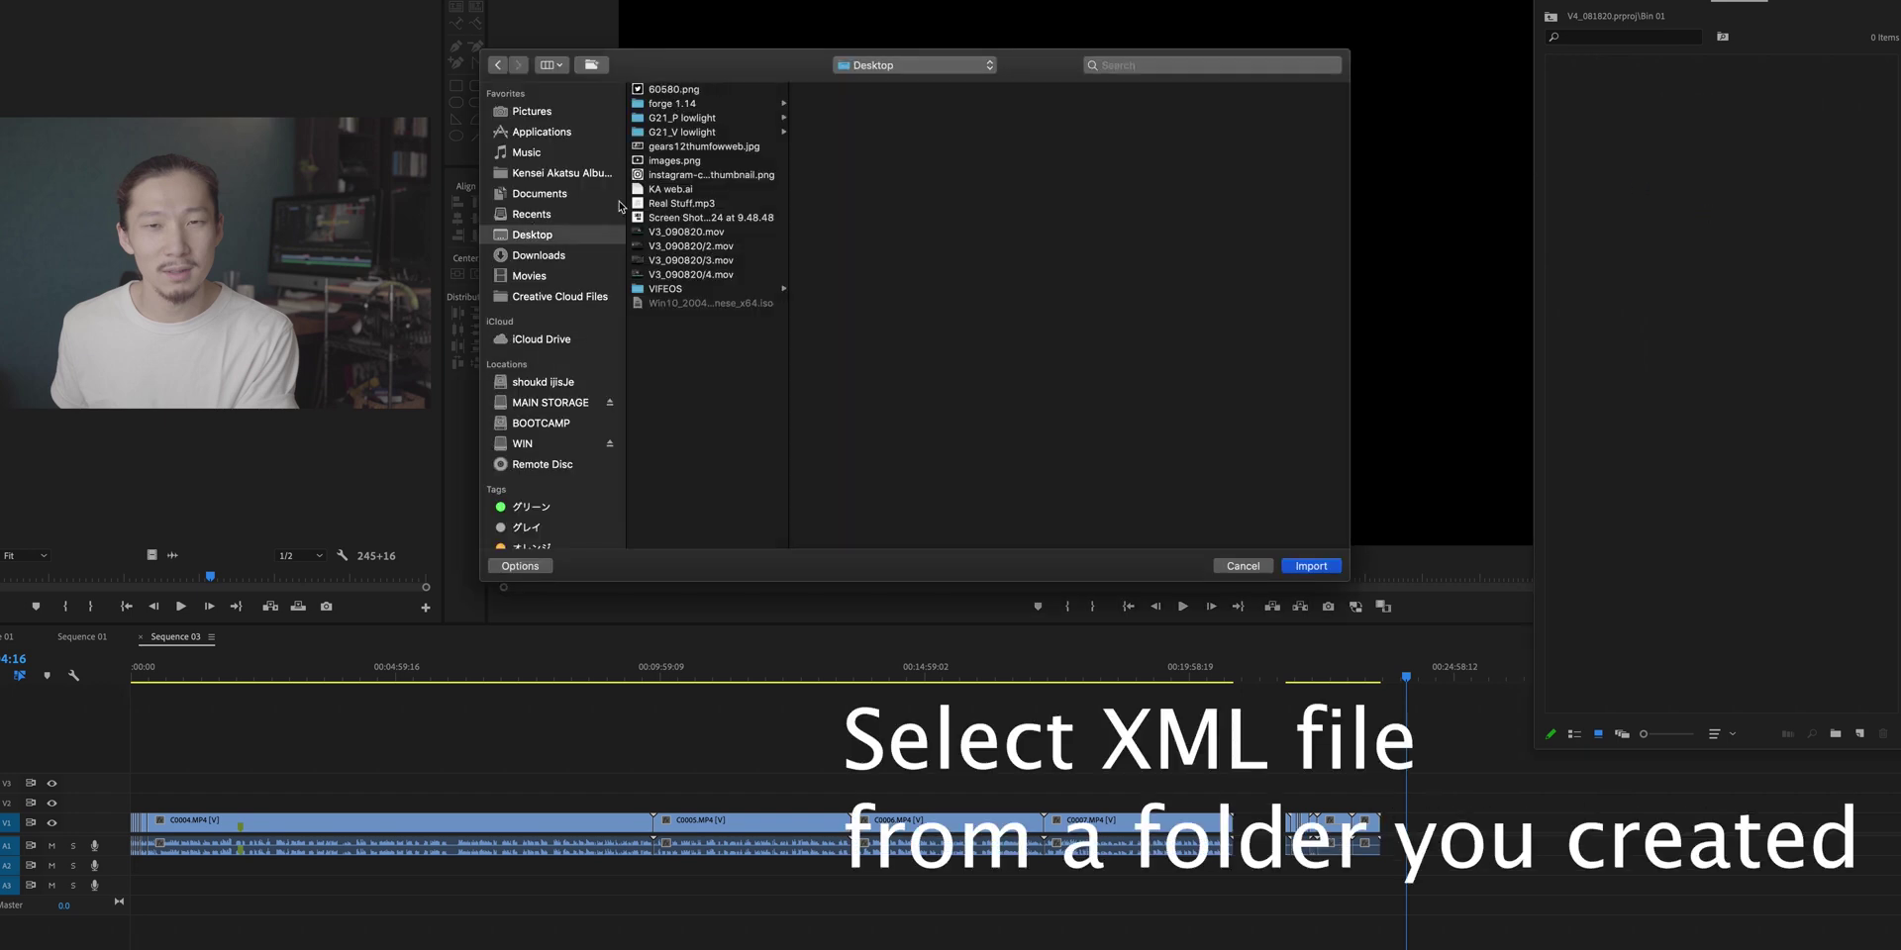
{"action": "left_click", "coordinate": [663, 289]}
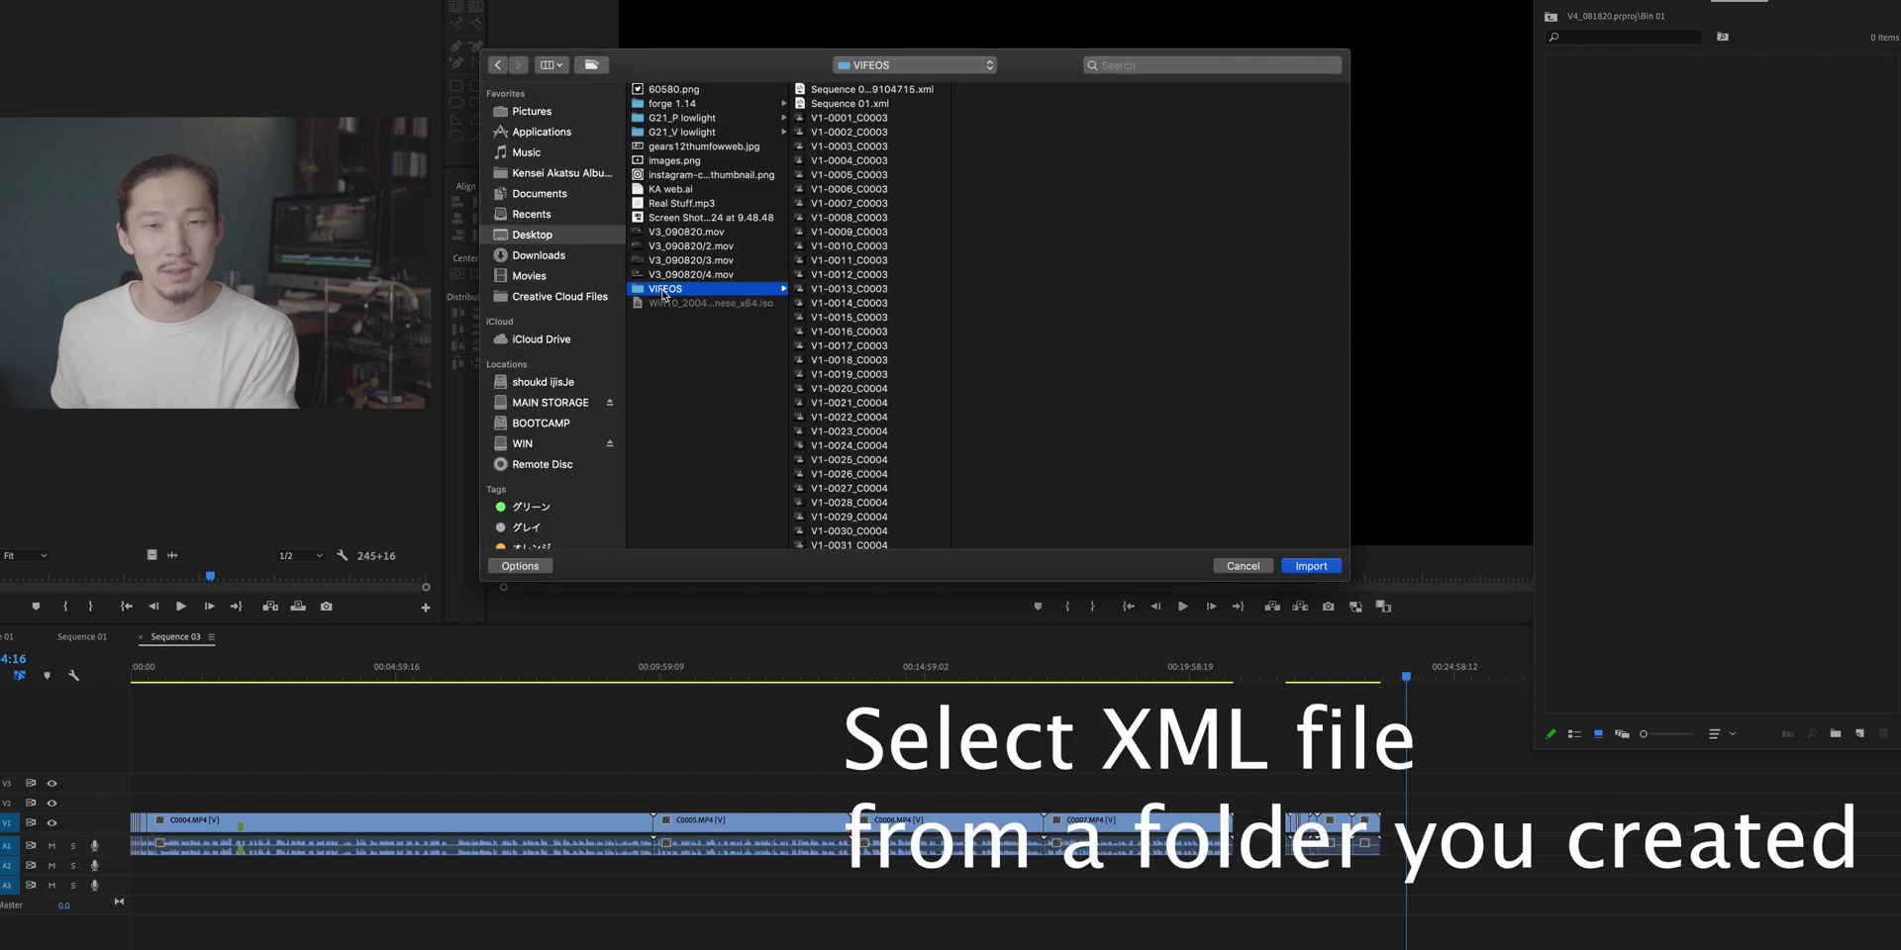
{"action": "left_click", "coordinate": [887, 91]}
{"action": "left_click", "coordinate": [1318, 568]}
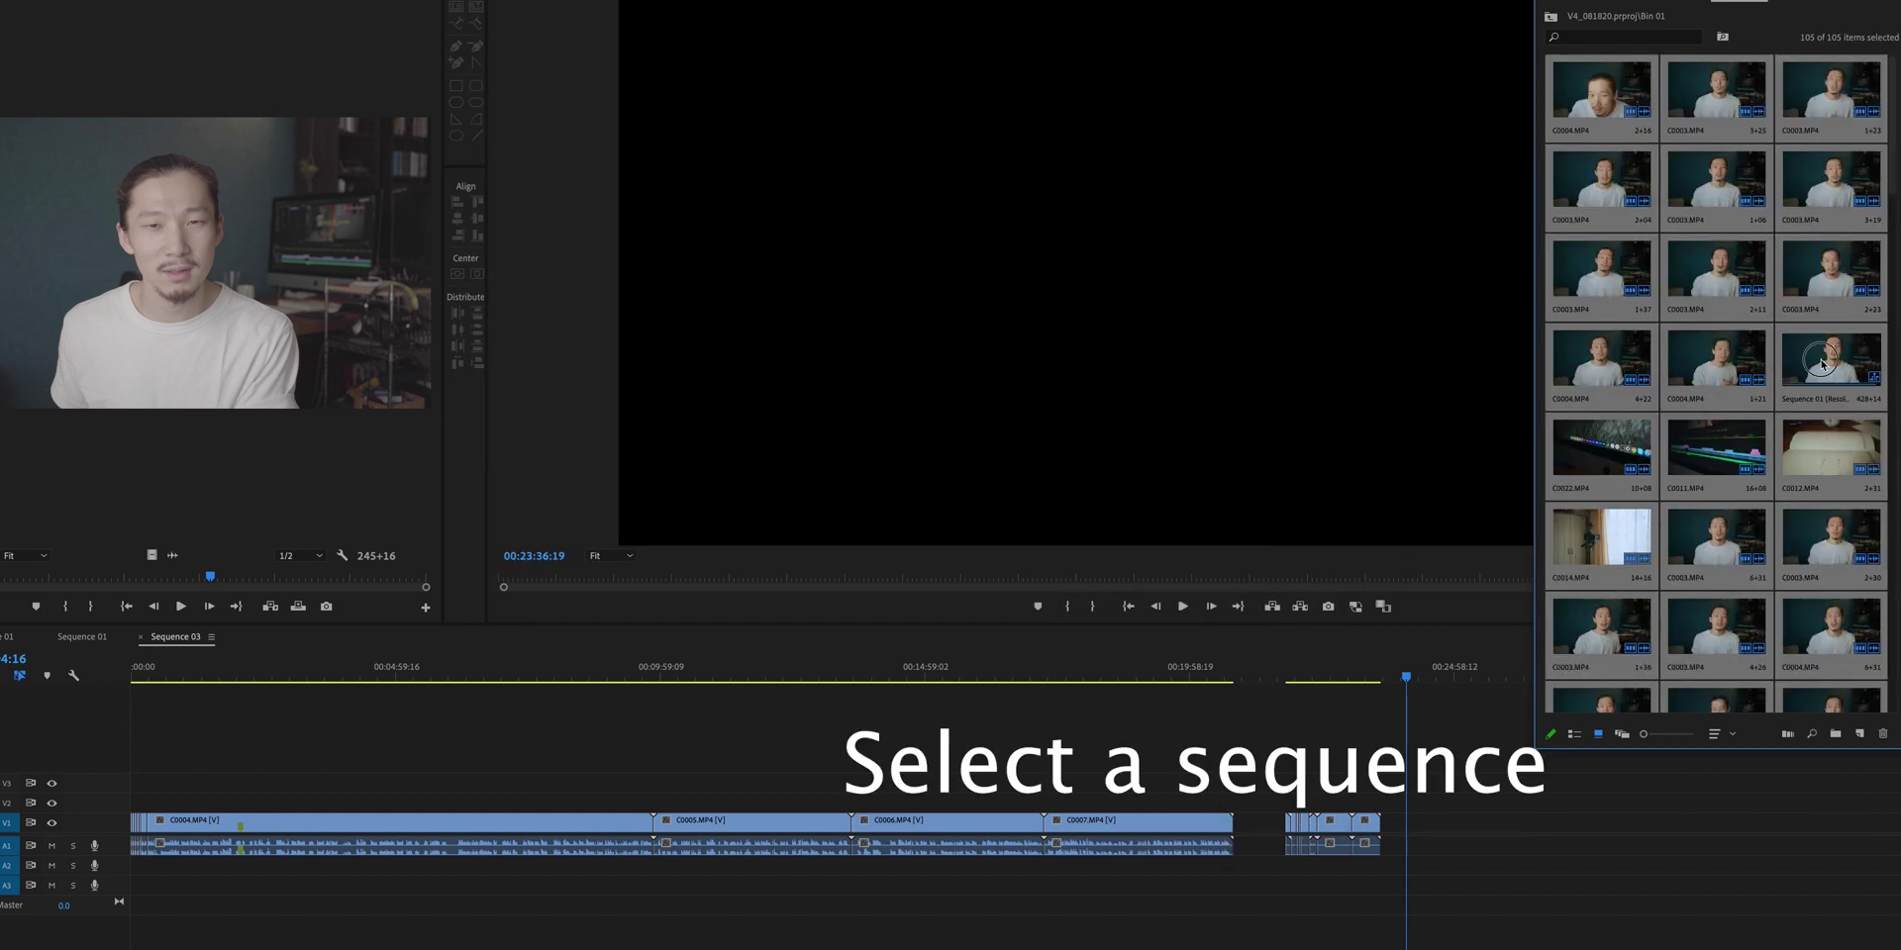
{"action": "left_click", "coordinate": [1826, 368]}
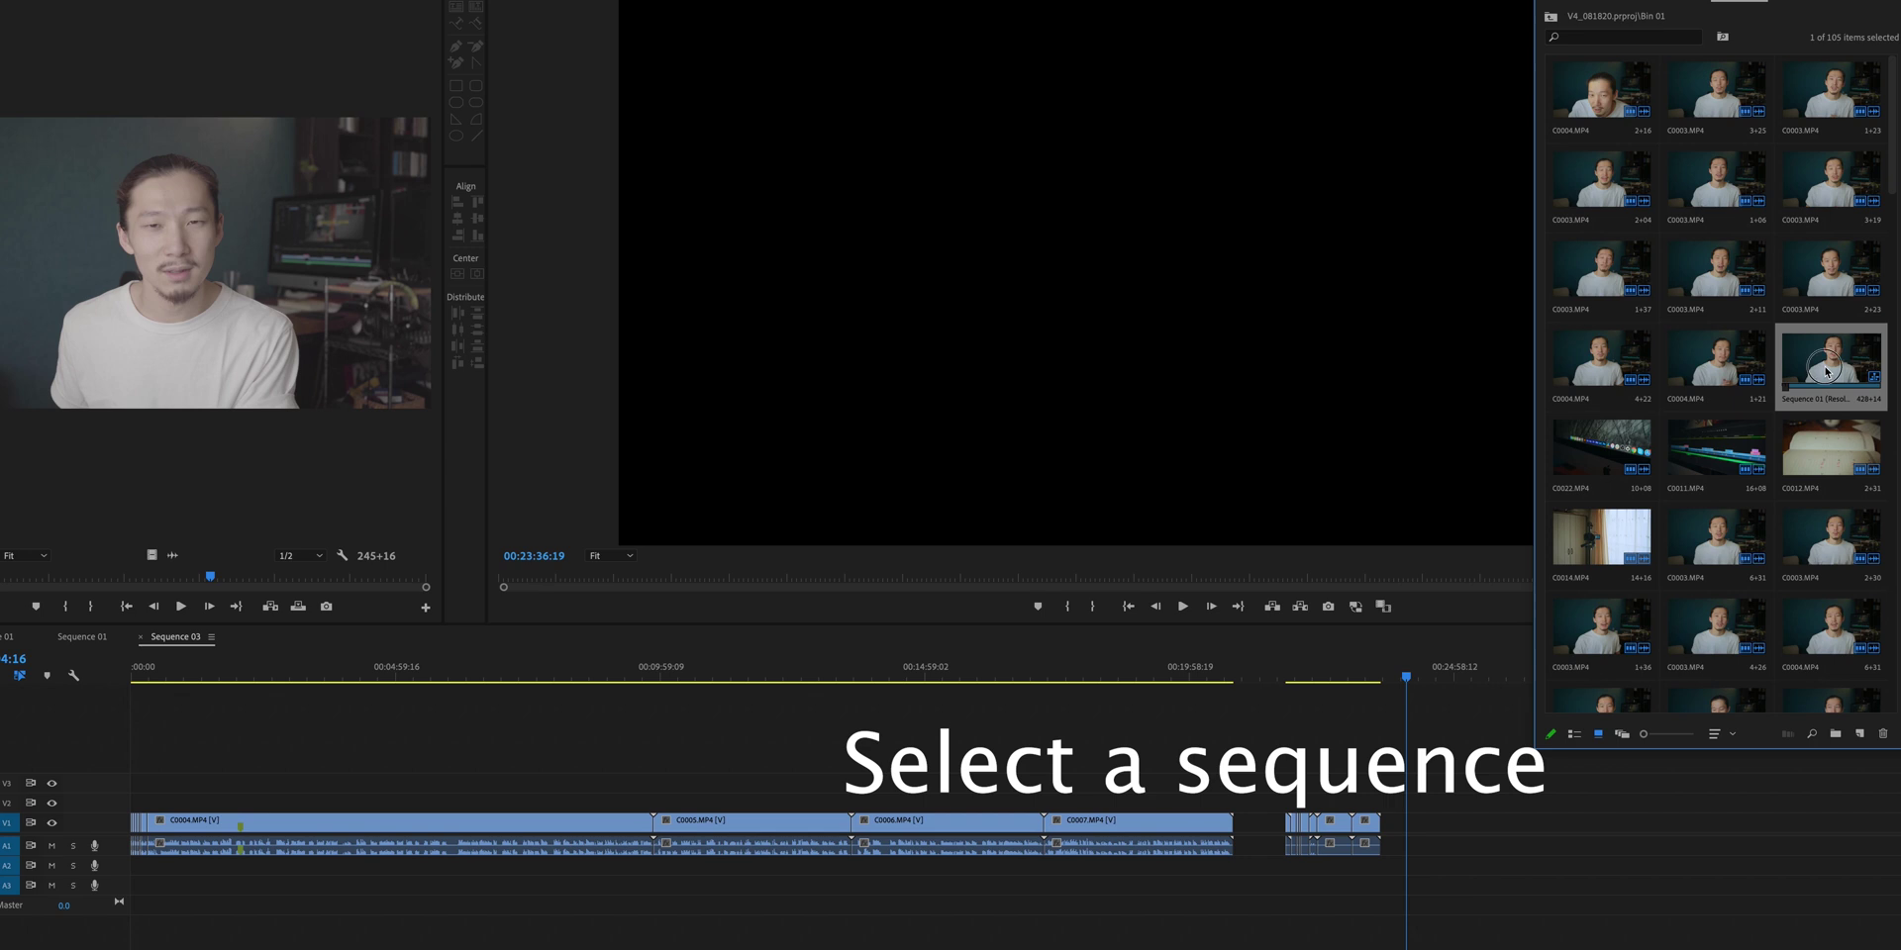
{"action": "double_click", "coordinate": [1827, 371]}
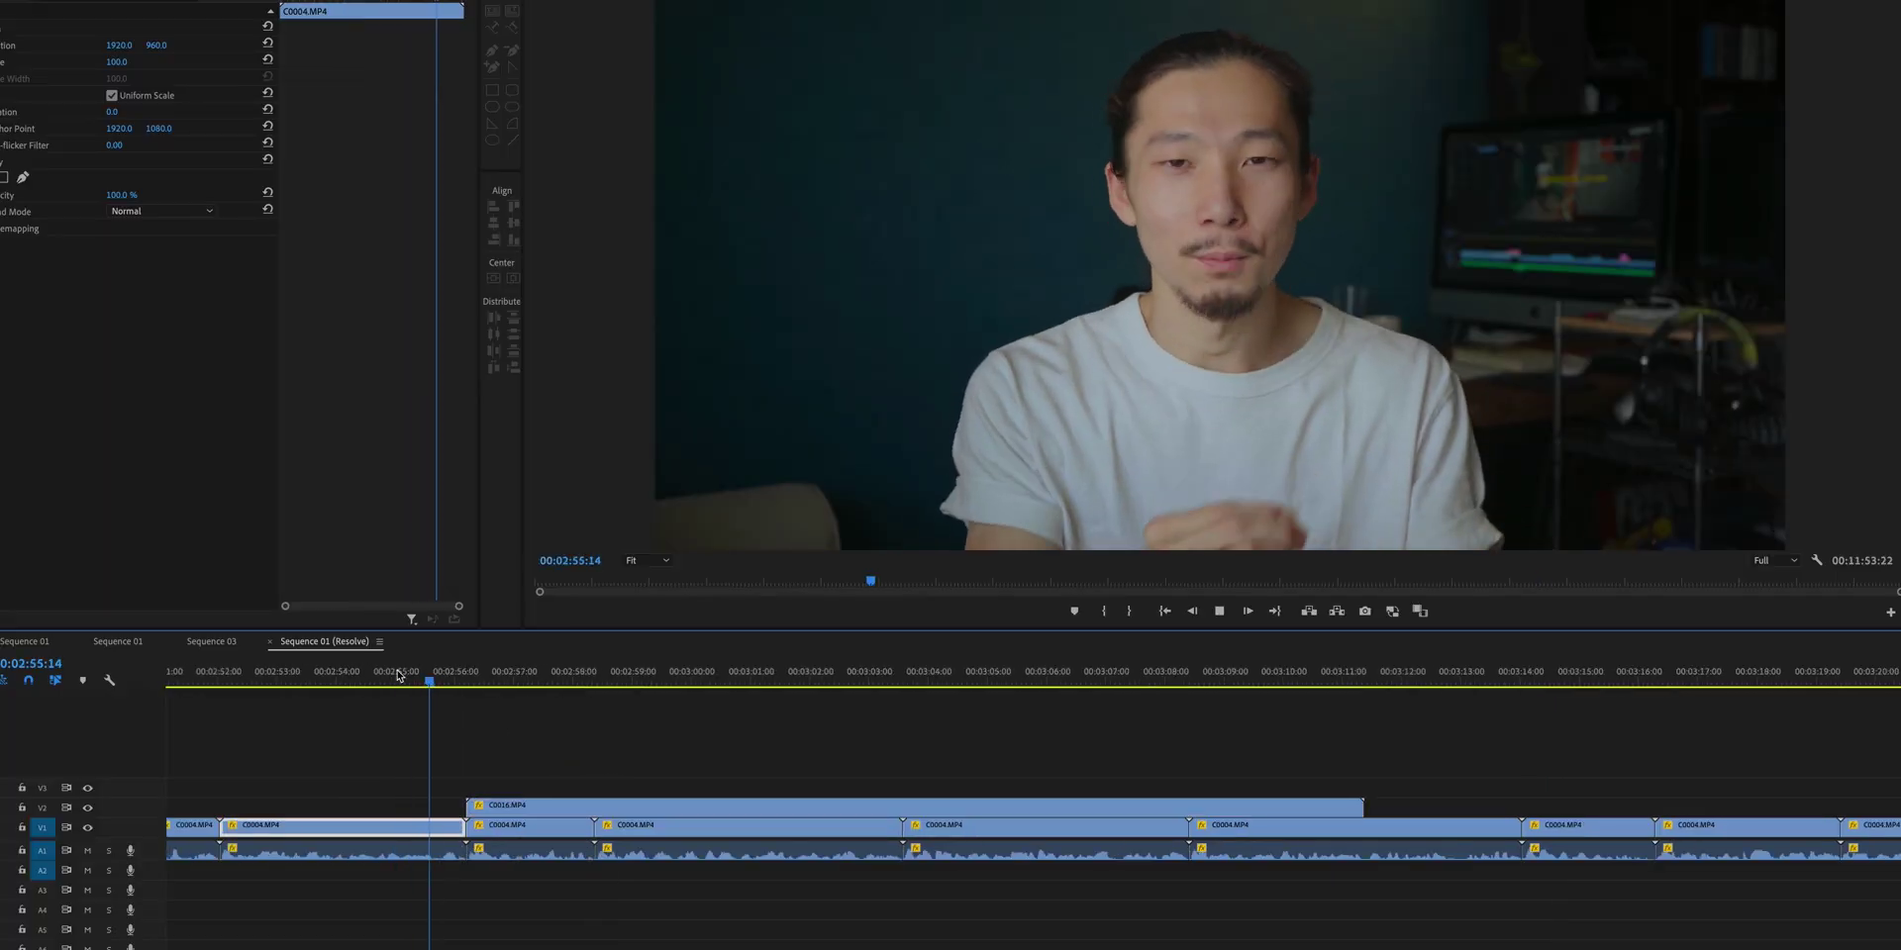
Step: Stop playback and move C0018.MP4 earlier onto track V2, around 00:03:19
{"action": "key", "text": "minus"}
{"action": "key", "text": "minus"}
{"action": "key", "text": "minus"}
{"action": "key", "text": "space"}
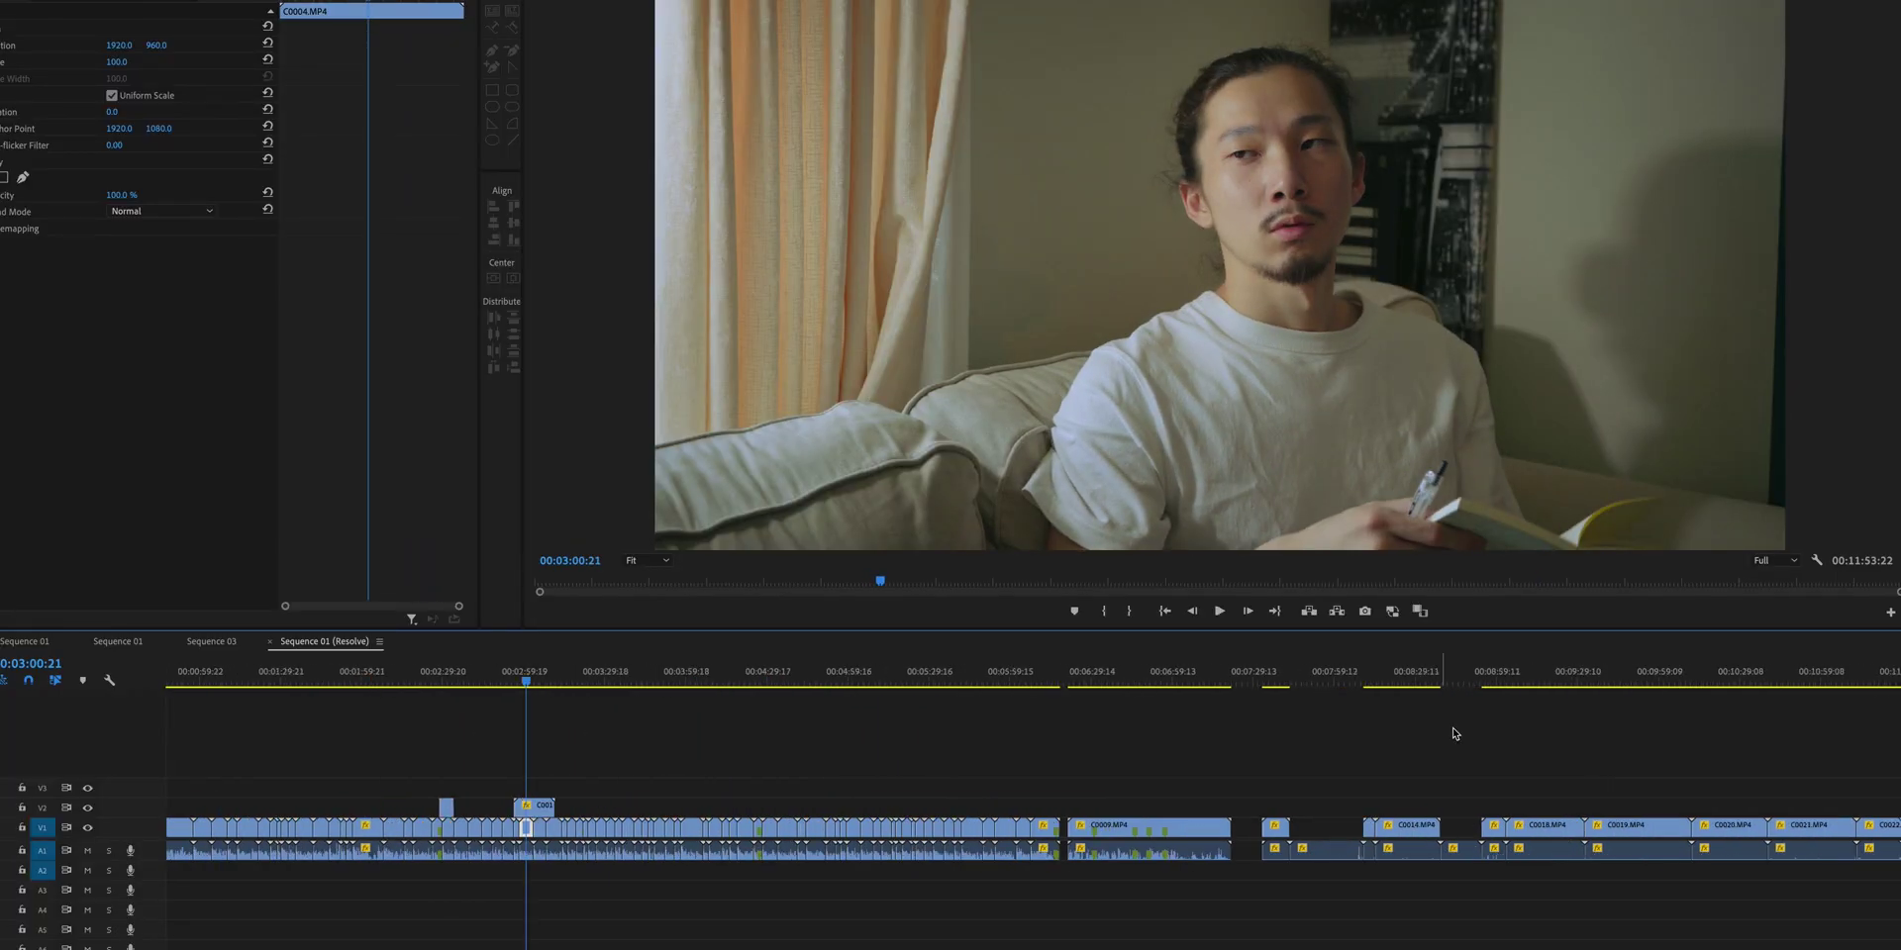
{"action": "left_click", "coordinate": [1528, 677]}
{"action": "left_click_drag", "start_coordinate": [1562, 826], "coordinate": [657, 807]}
{"action": "key", "text": "equal"}
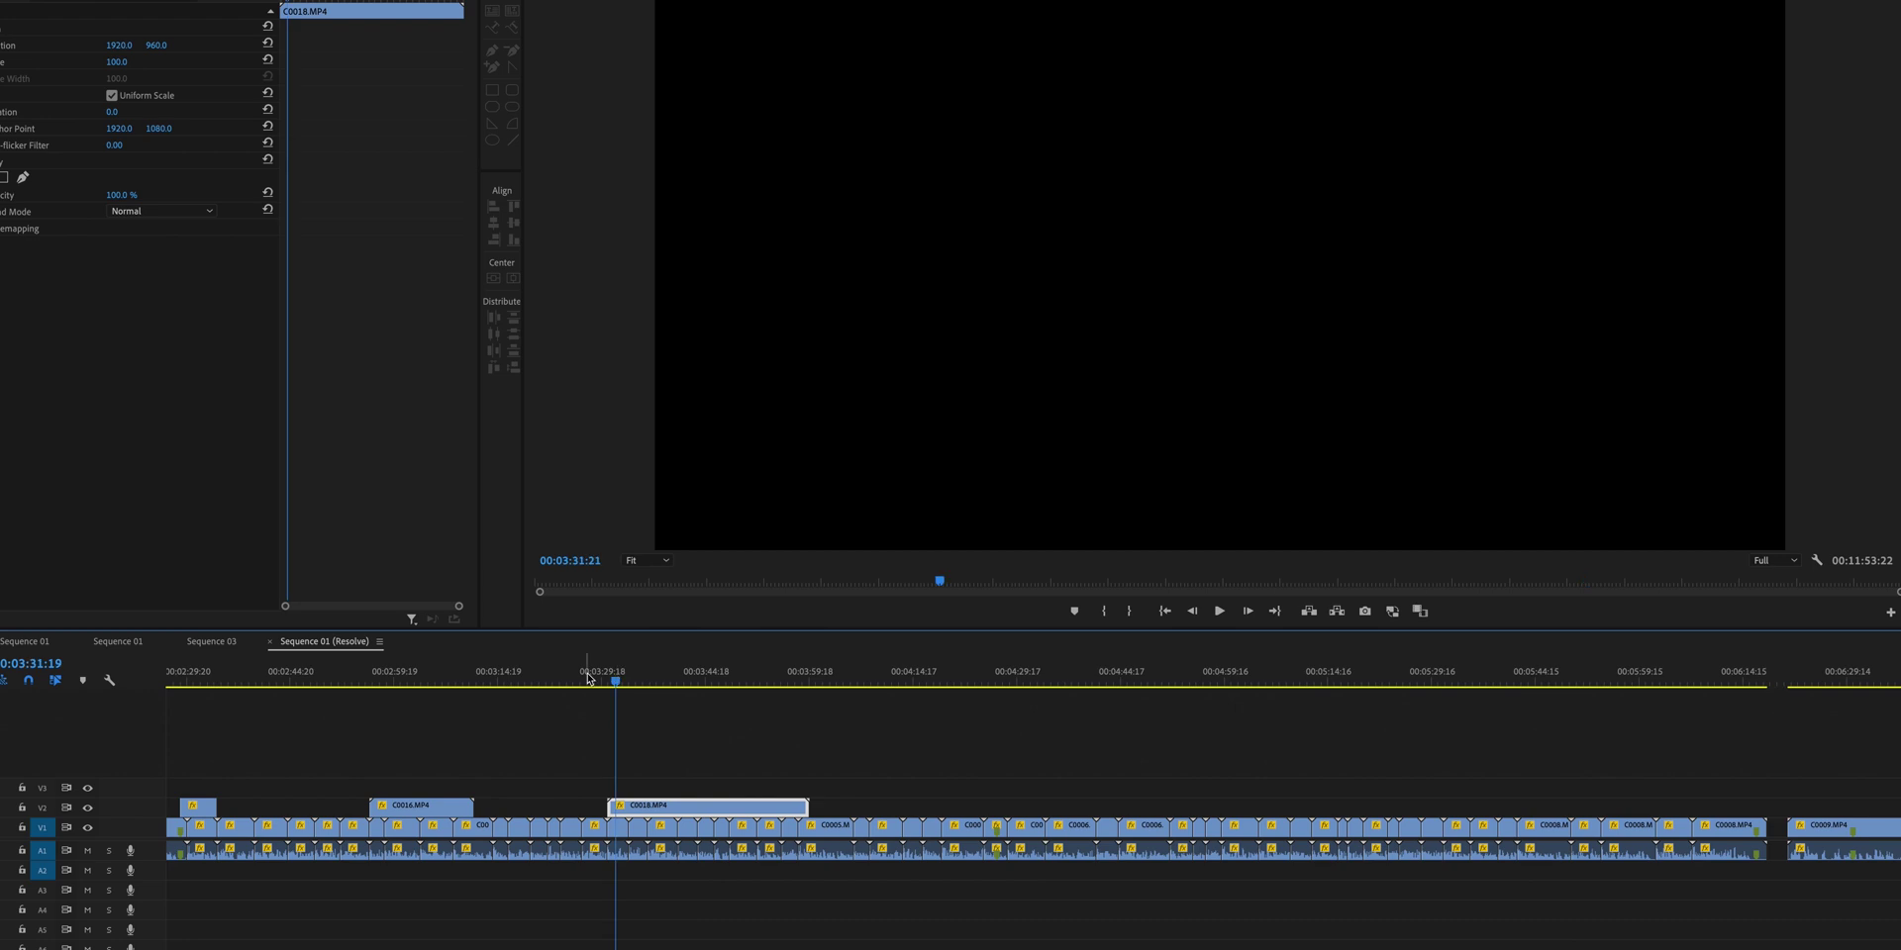
{"action": "key", "text": "equal"}
{"action": "key", "text": "equal"}
Step: At the 00:03:44 notebook shot, lift one clip onto V3 and move C0009 onto V2
{"action": "left_click", "coordinate": [884, 681]}
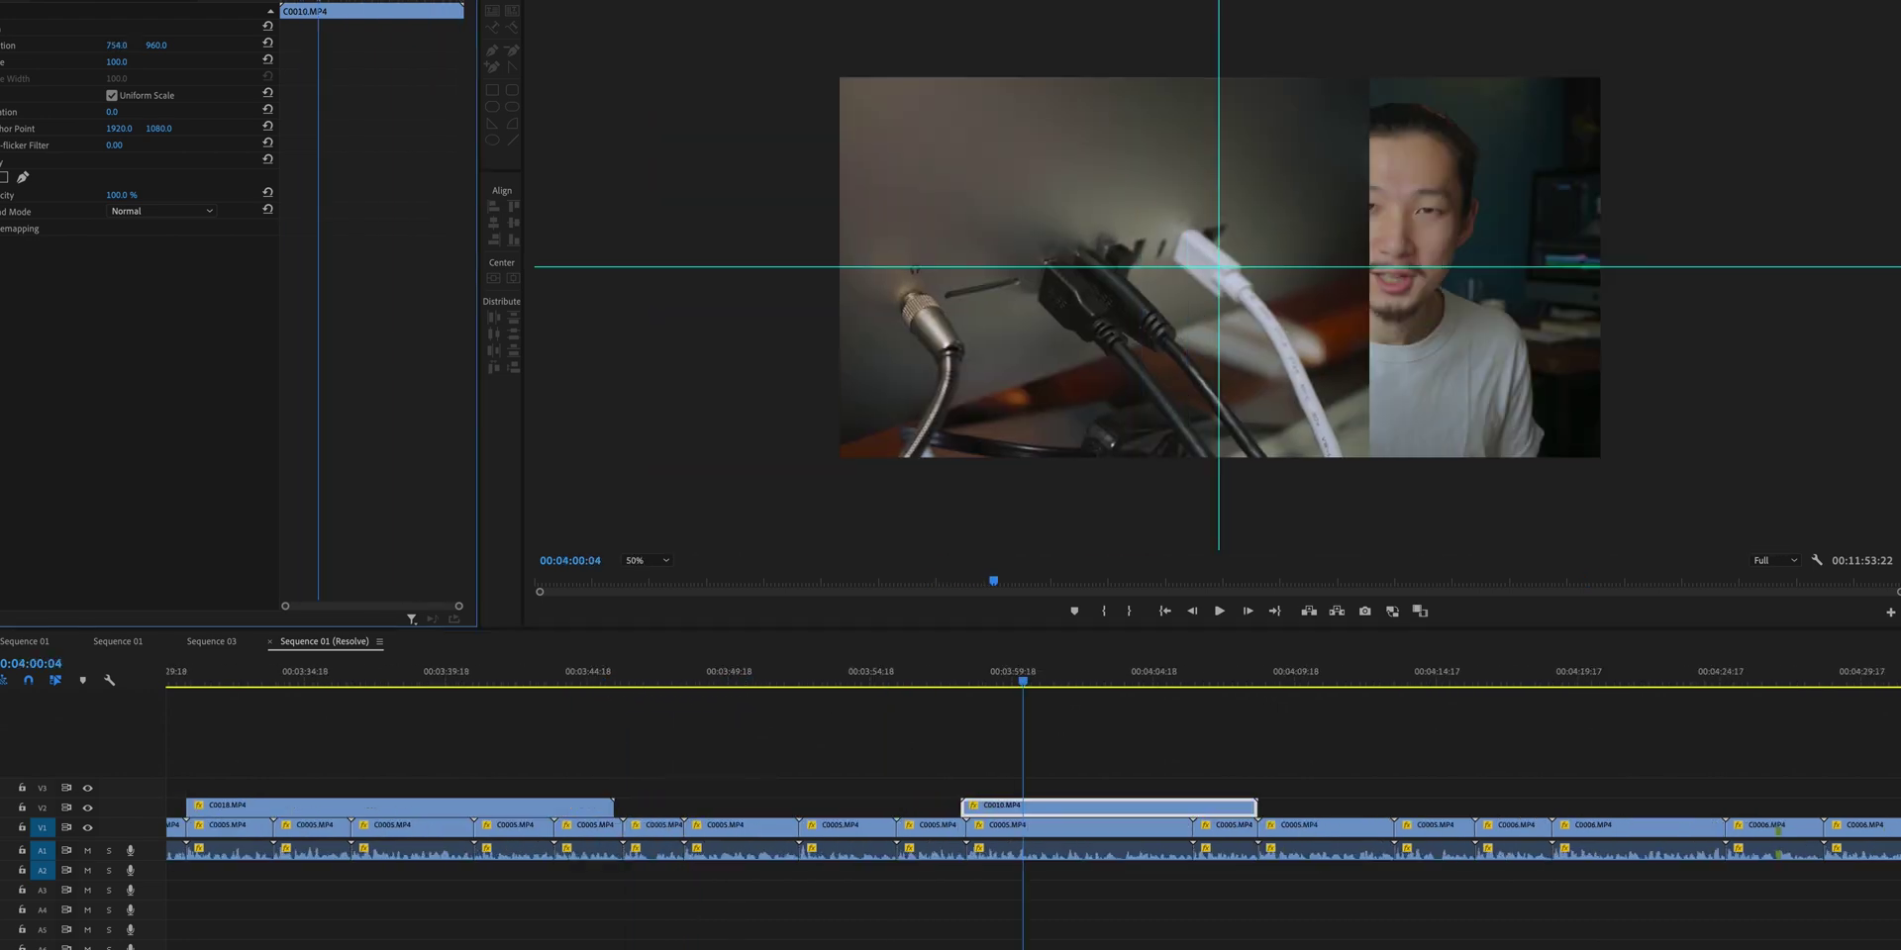
{"action": "left_click_drag", "start_coordinate": [1079, 807], "coordinate": [1030, 792]}
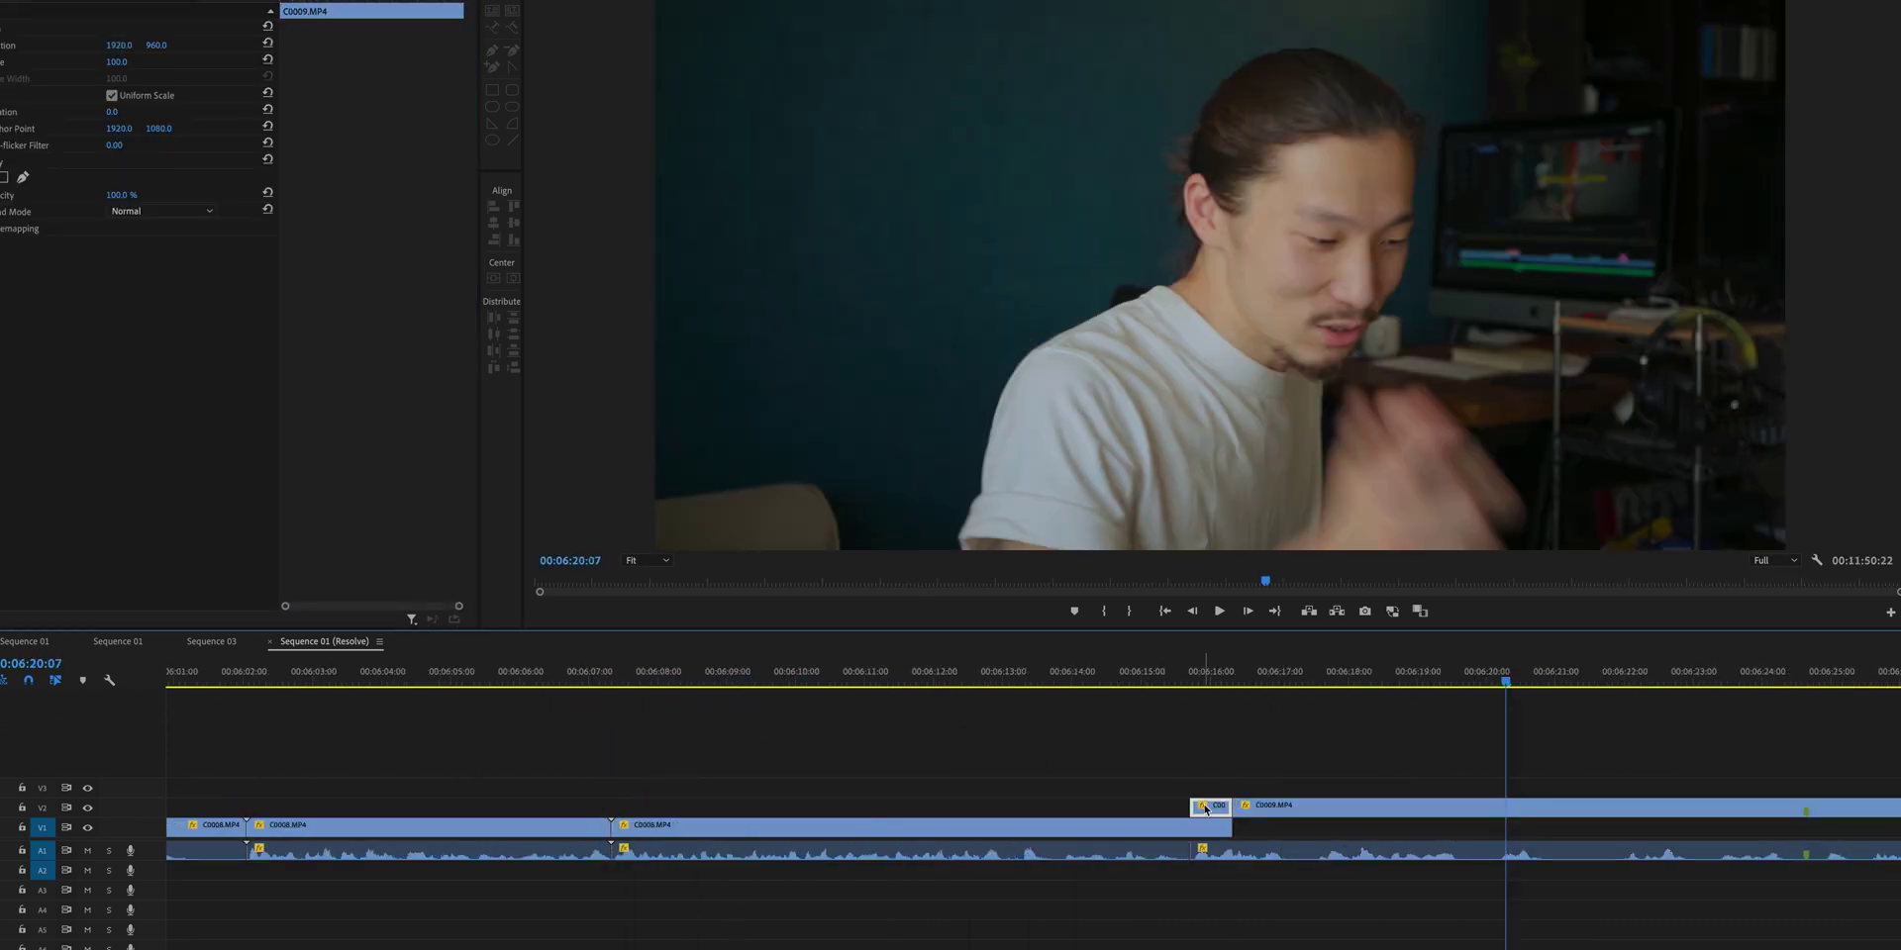
{"action": "left_click_drag", "start_coordinate": [1209, 805], "coordinate": [1287, 830]}
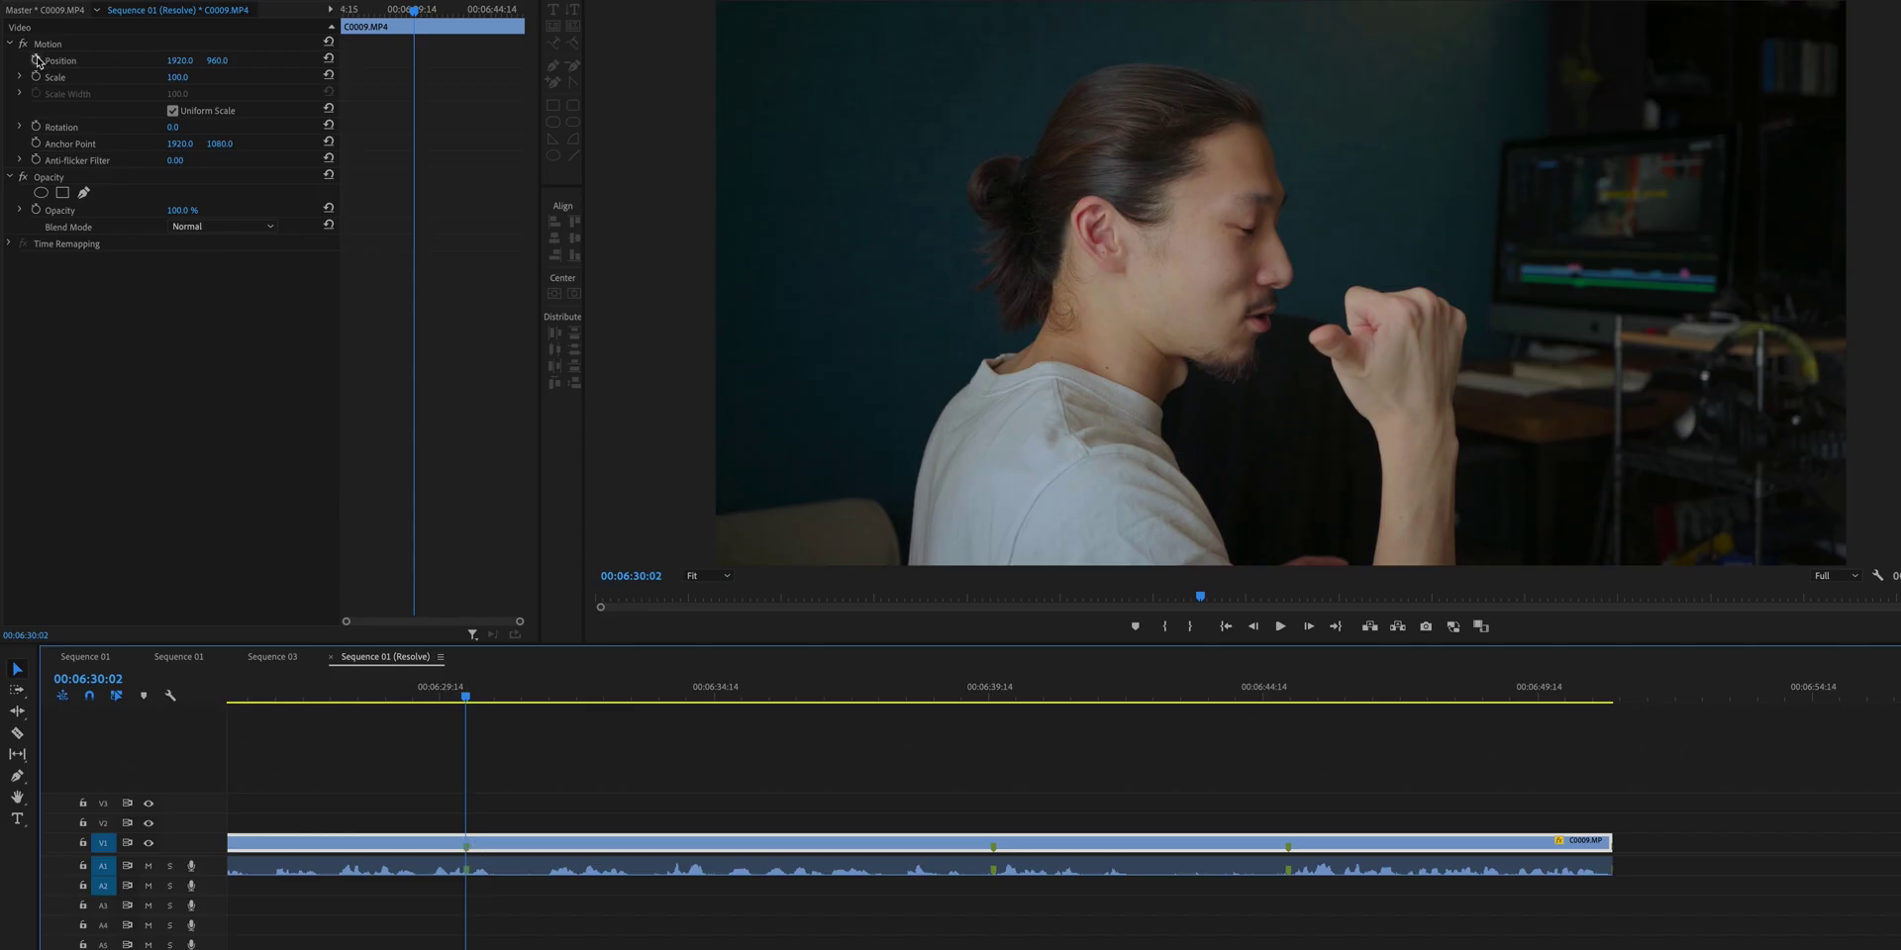
Step: Keyframe C0009's Position and Scale, shrinking Scale from 100 to 68 a few frames later
{"action": "left_click", "coordinate": [37, 60]}
{"action": "left_click", "coordinate": [35, 76]}
{"action": "key", "text": "space"}
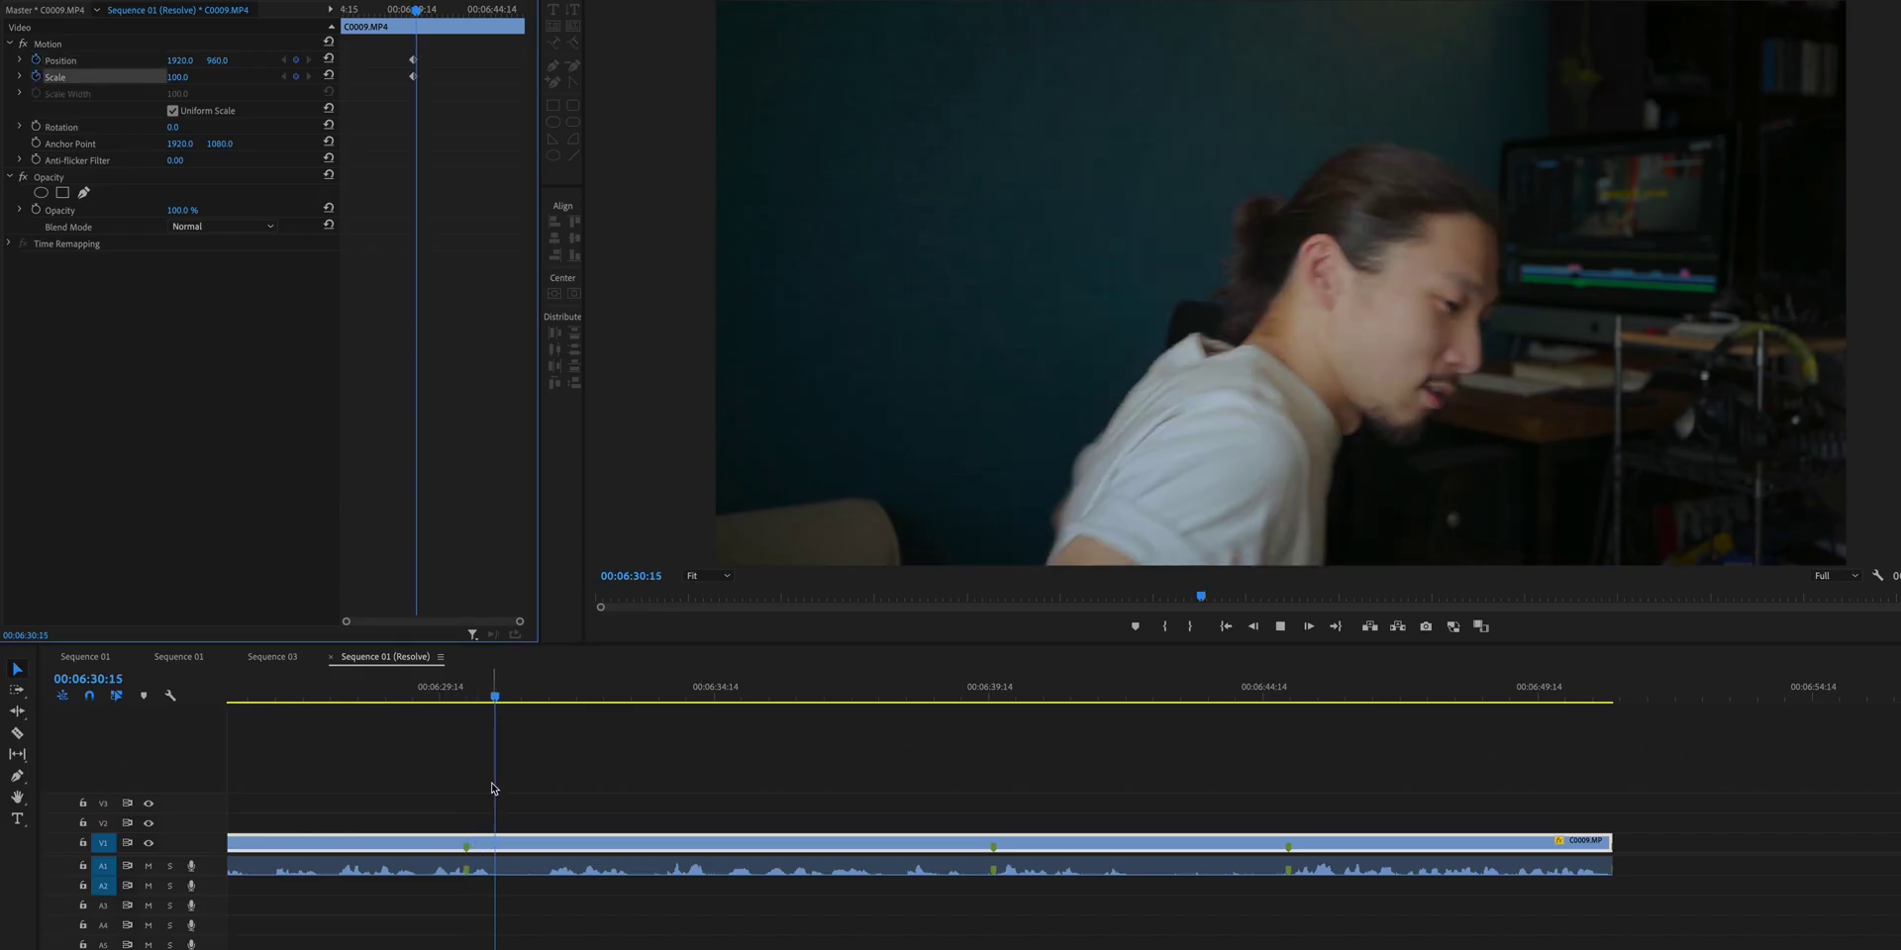
{"action": "key", "text": "space"}
{"action": "left_click_drag", "start_coordinate": [176, 76], "coordinate": [99, 61]}
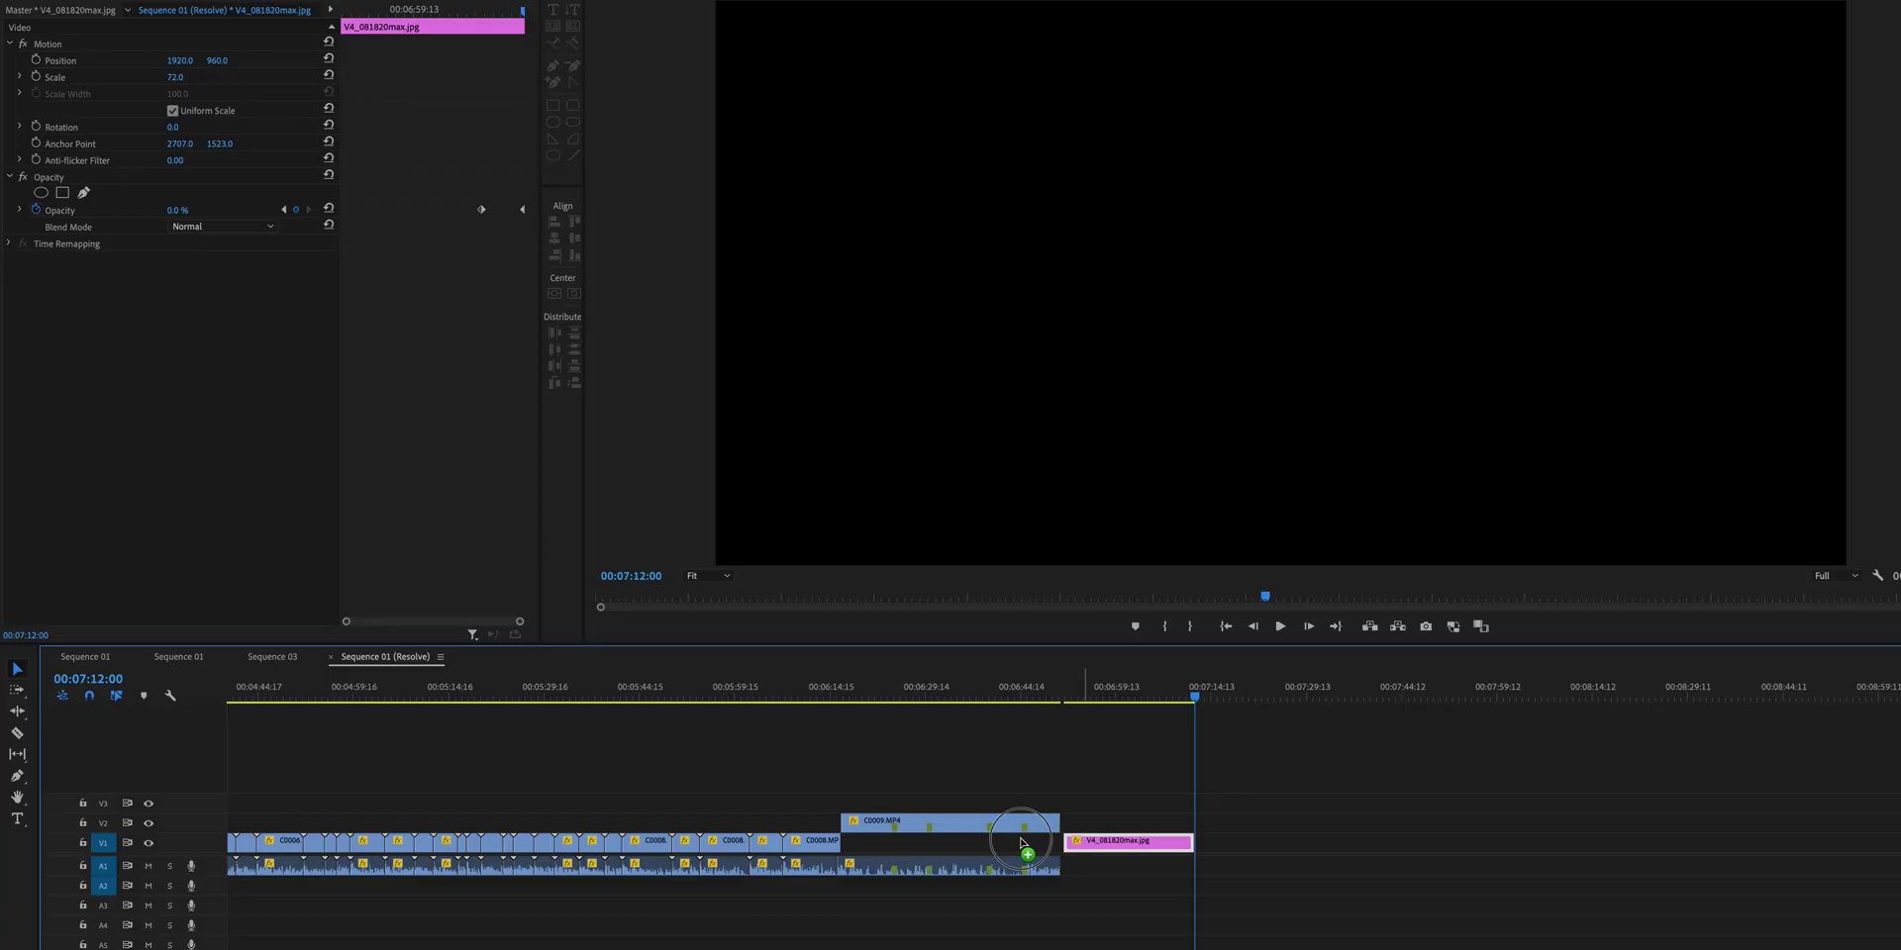
Step: Play back the shrinking animation from 00:06:30:00 and inspect the still image clip's effects
{"action": "left_click", "coordinate": [943, 821]}
{"action": "key", "text": "equal"}
{"action": "key", "text": "equal"}
{"action": "key", "text": "equal"}
{"action": "left_click", "coordinate": [850, 686]}
{"action": "key", "text": "space"}
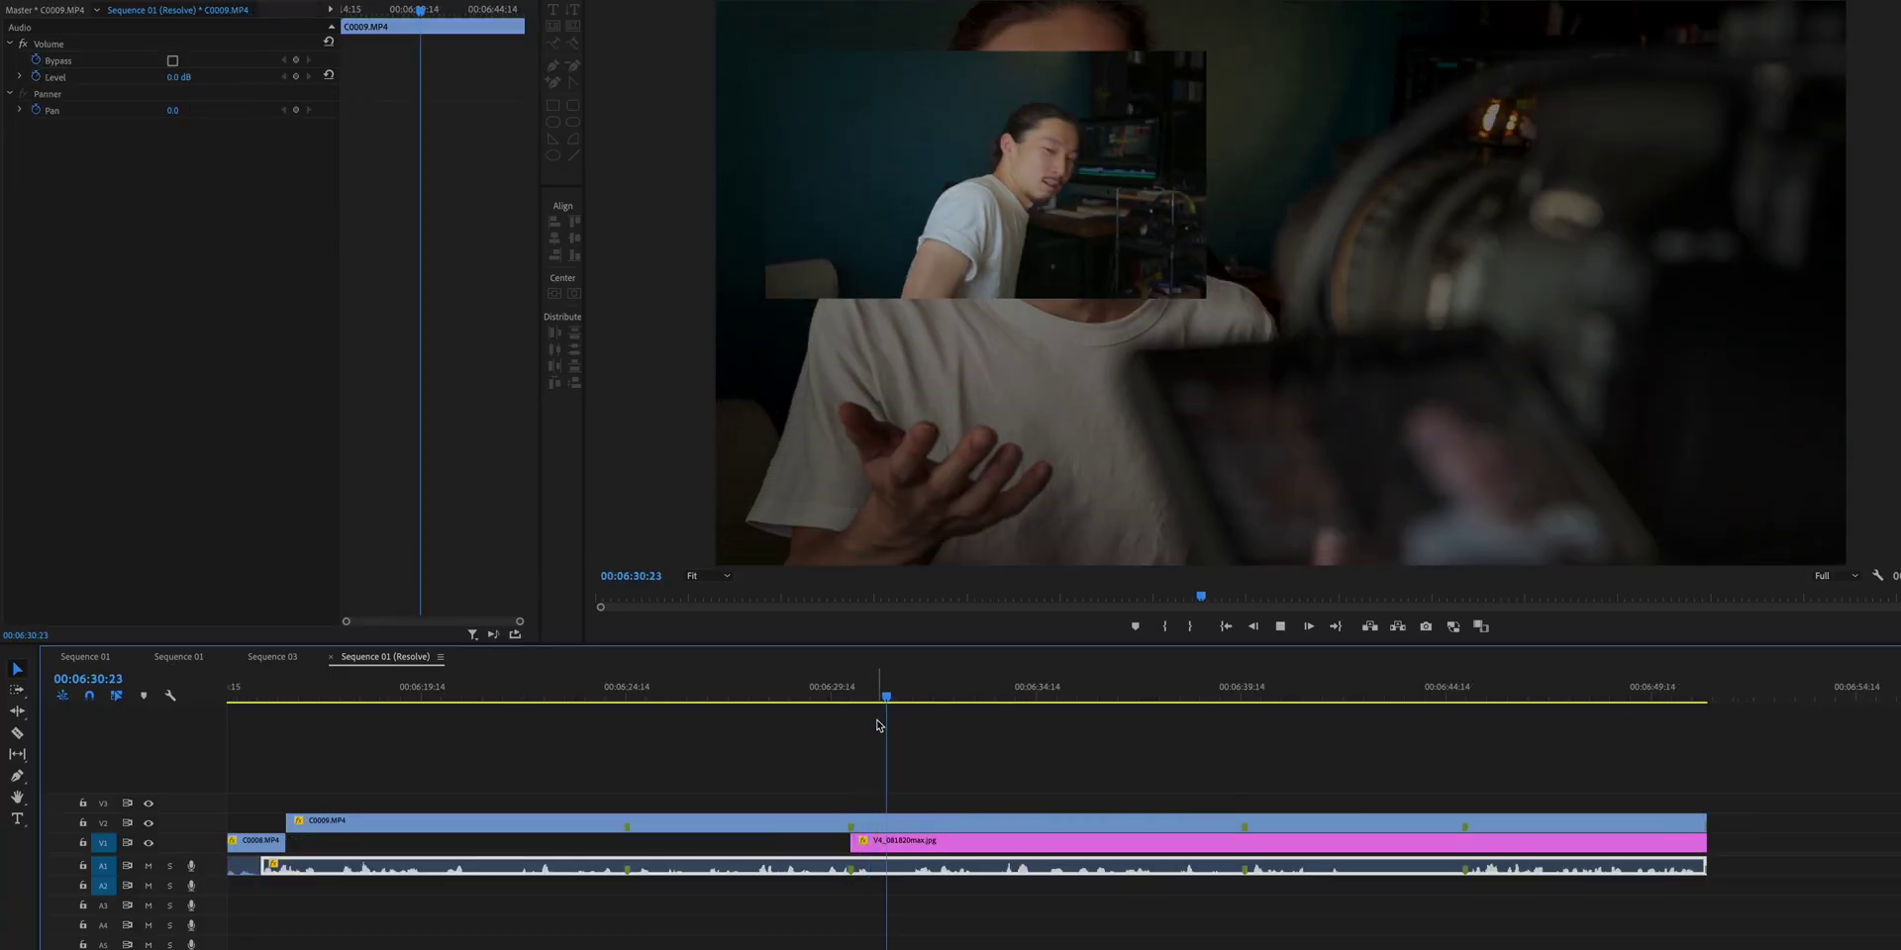
{"action": "left_click", "coordinate": [890, 842]}
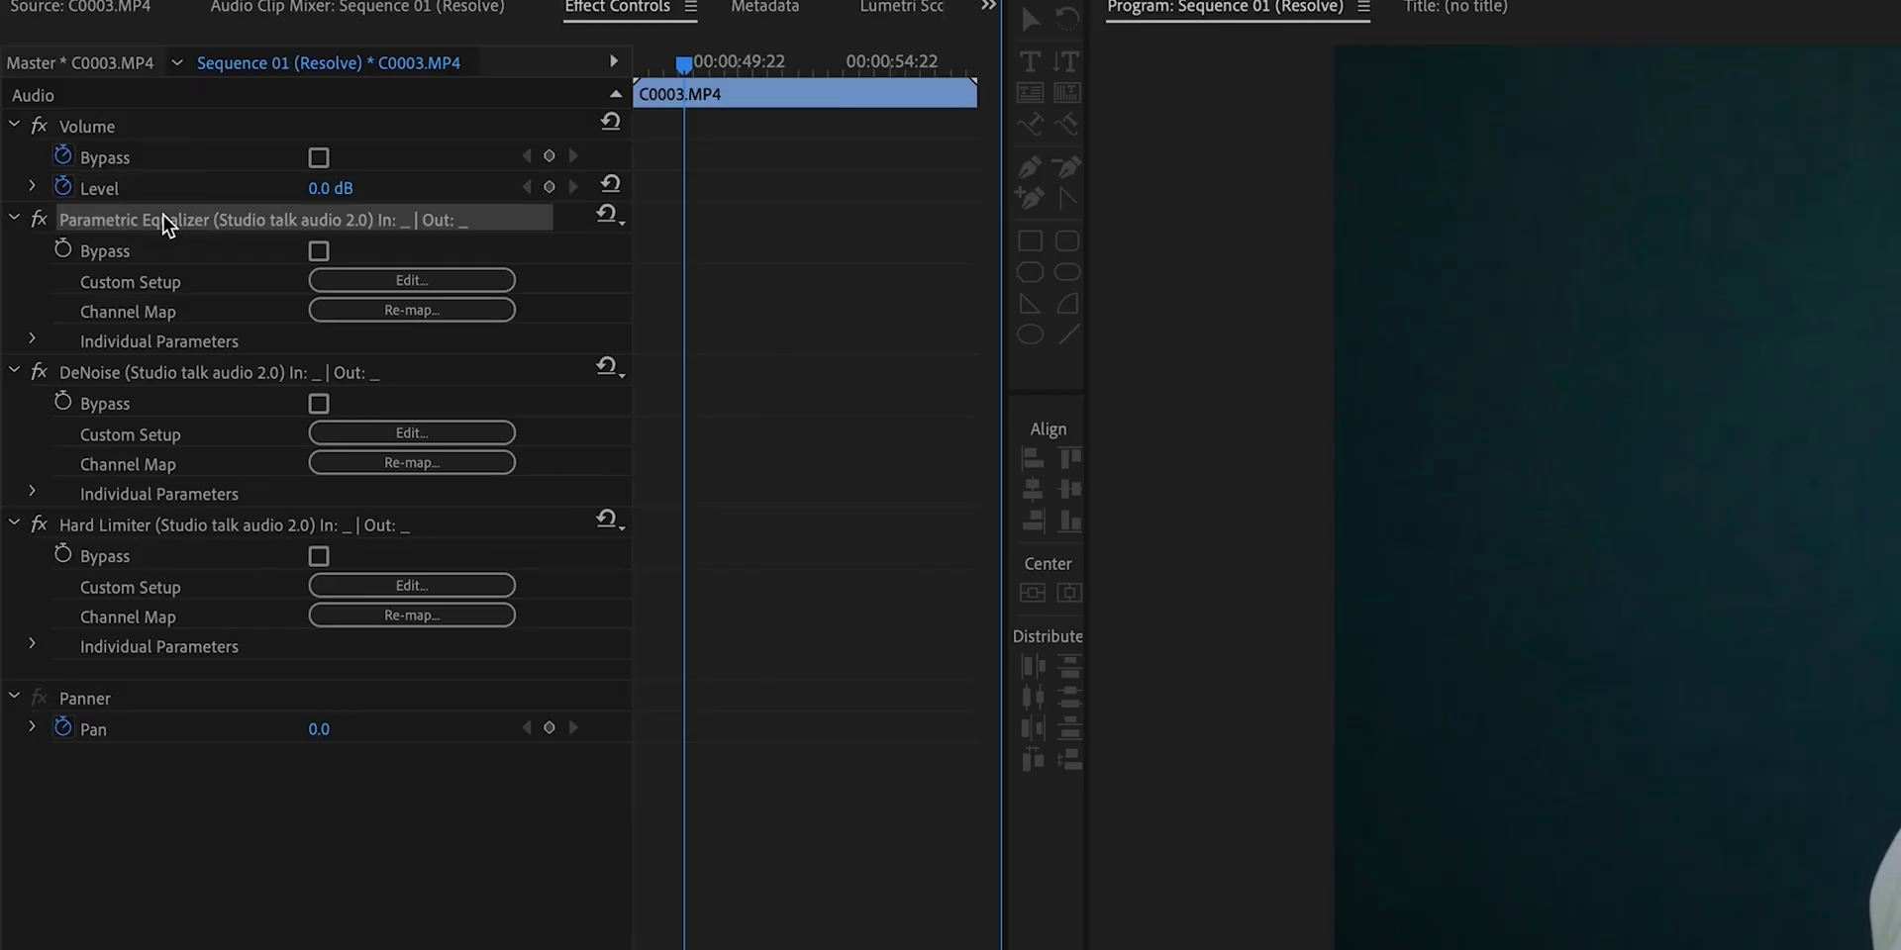
Step: Review the DeNoise and Hard Limiter effects in C0003.MP4's audio chain
{"action": "left_click", "coordinate": [179, 380]}
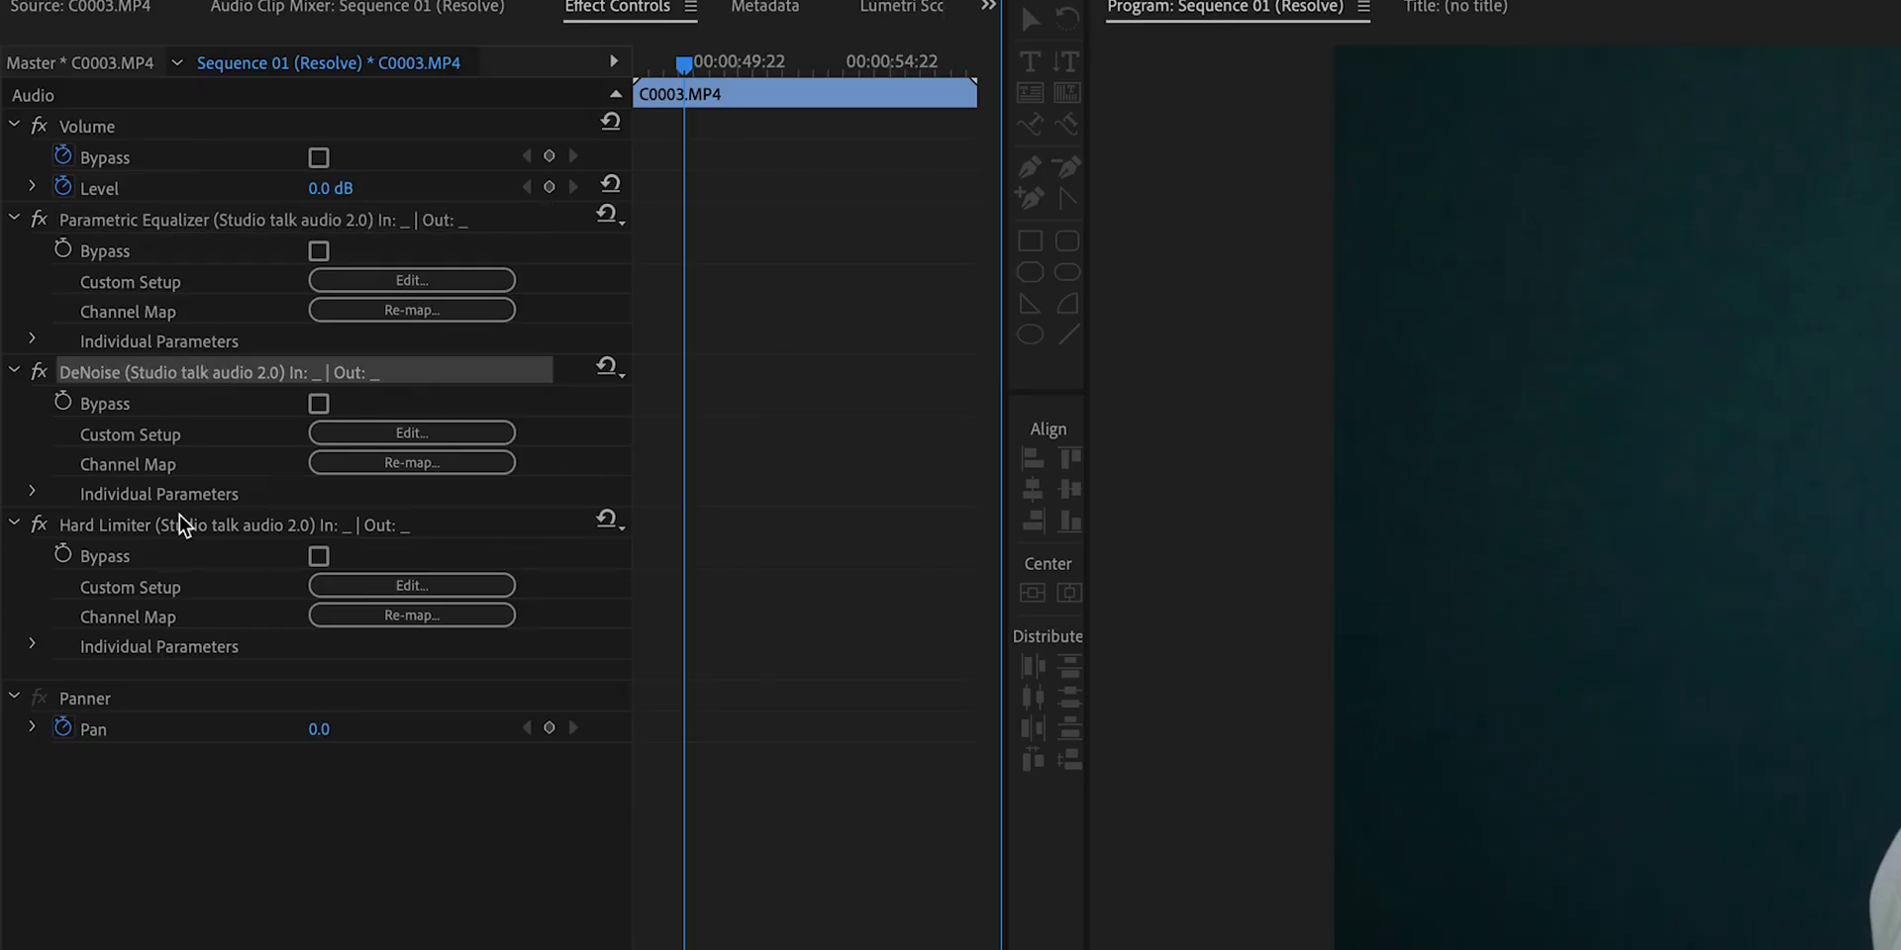
{"action": "left_click", "coordinate": [152, 531]}
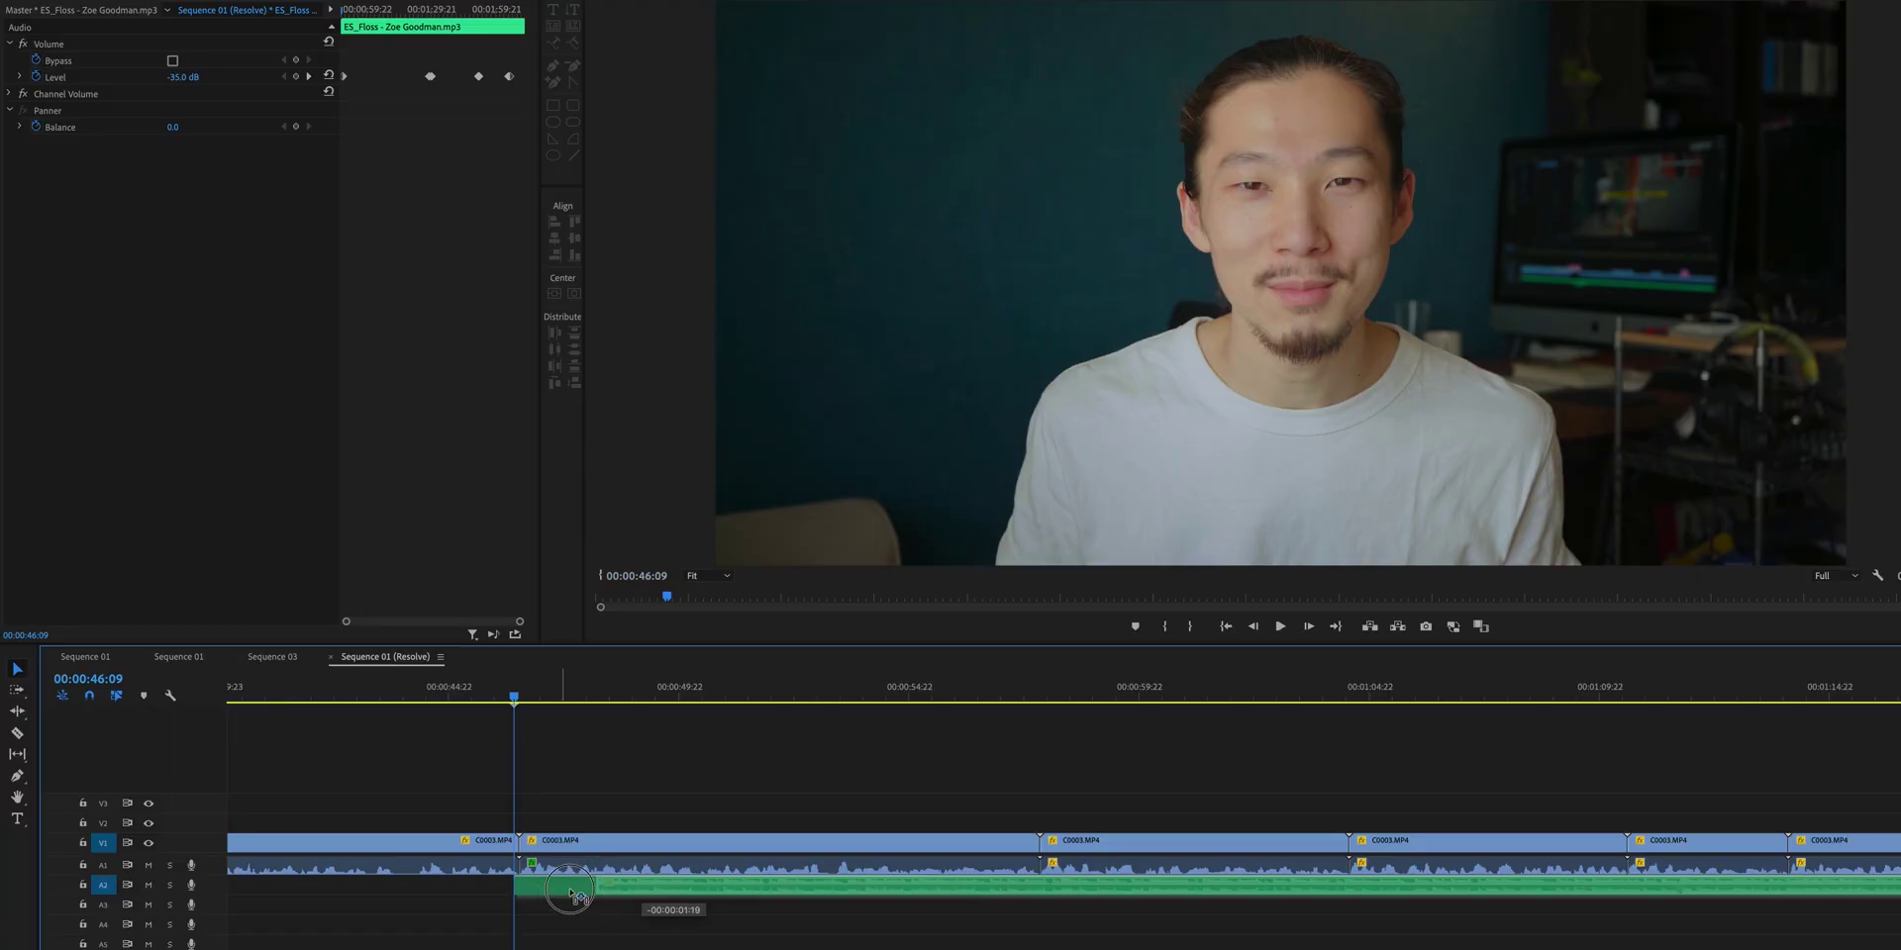
Step: Snap the ES_Floss music clip on A2 to start at the playhead near 00:00:46
{"action": "left_click_drag", "start_coordinate": [537, 891], "coordinate": [533, 889]}
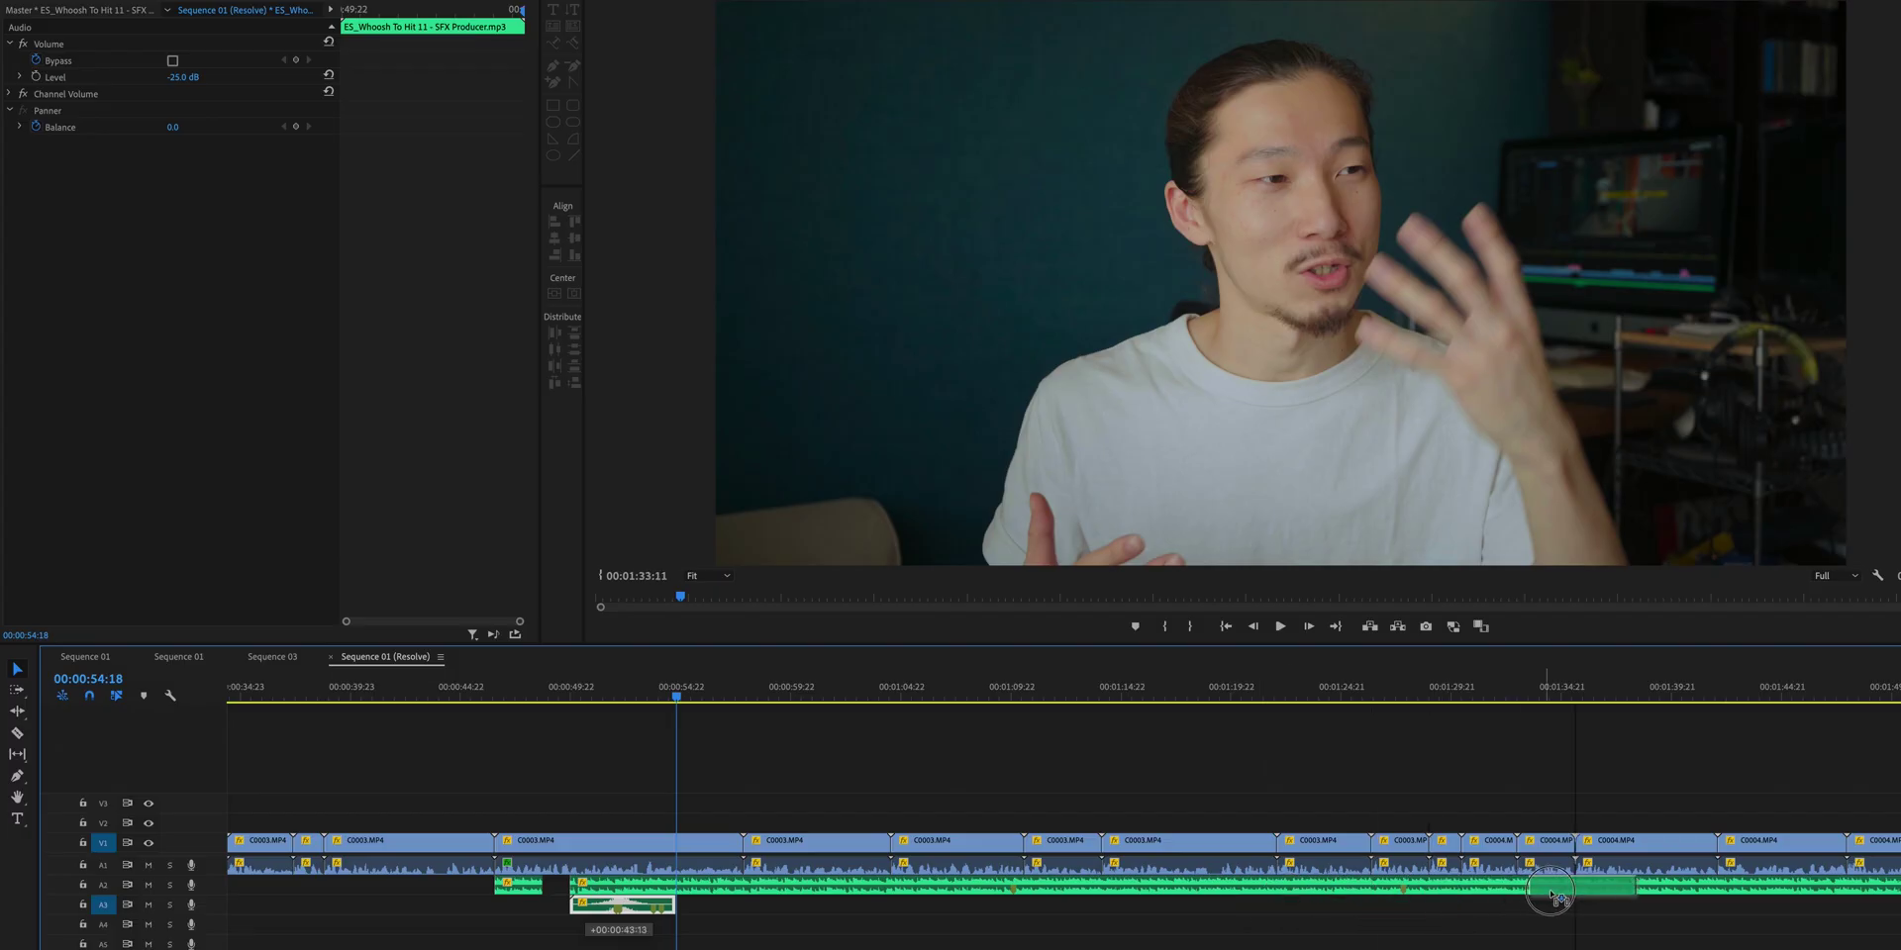
Step: Reposition the audio clip on track A3 slightly later in the timeline
{"action": "left_click_drag", "start_coordinate": [1544, 889], "coordinate": [1575, 880]}
{"action": "scroll", "coordinate": [1575, 880], "scroll_direction": "up", "scroll_amount": 5}
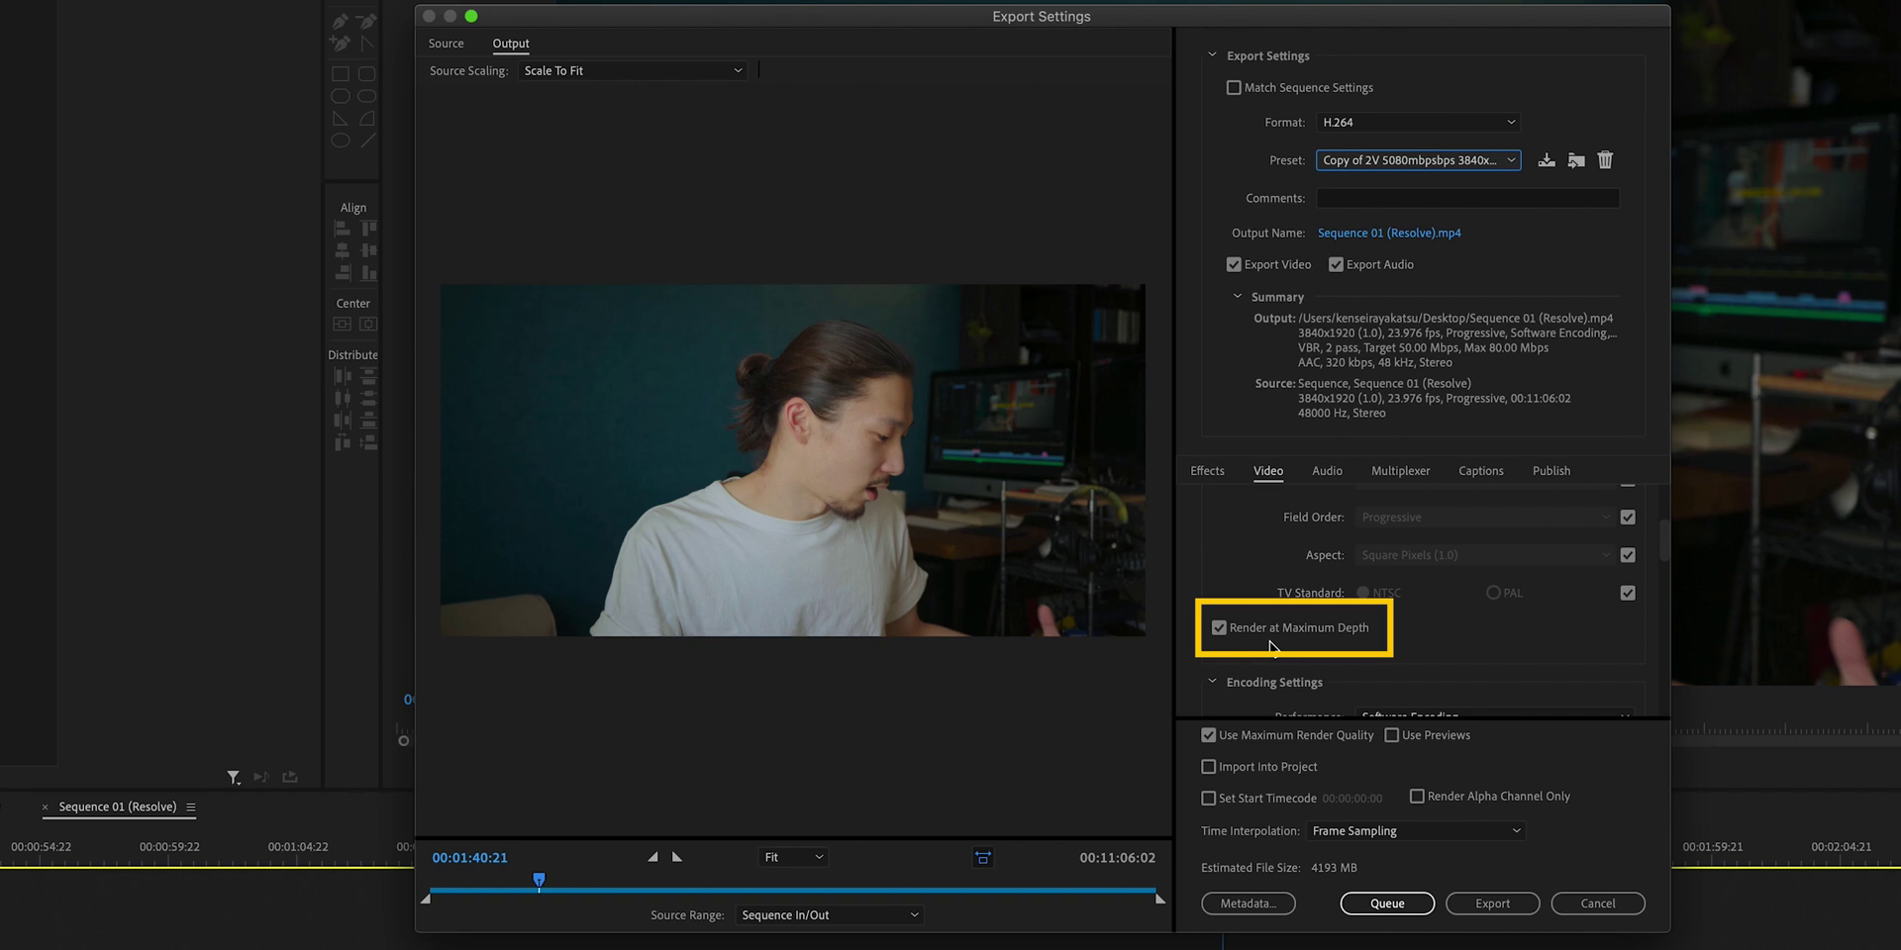
Step: Scroll the Video tab to Bitrate Settings: VBR, 2 pass, 50 Mbps target, 80 Mbps maximum
{"action": "scroll", "coordinate": [1272, 647], "scroll_direction": "down", "scroll_amount": 3}
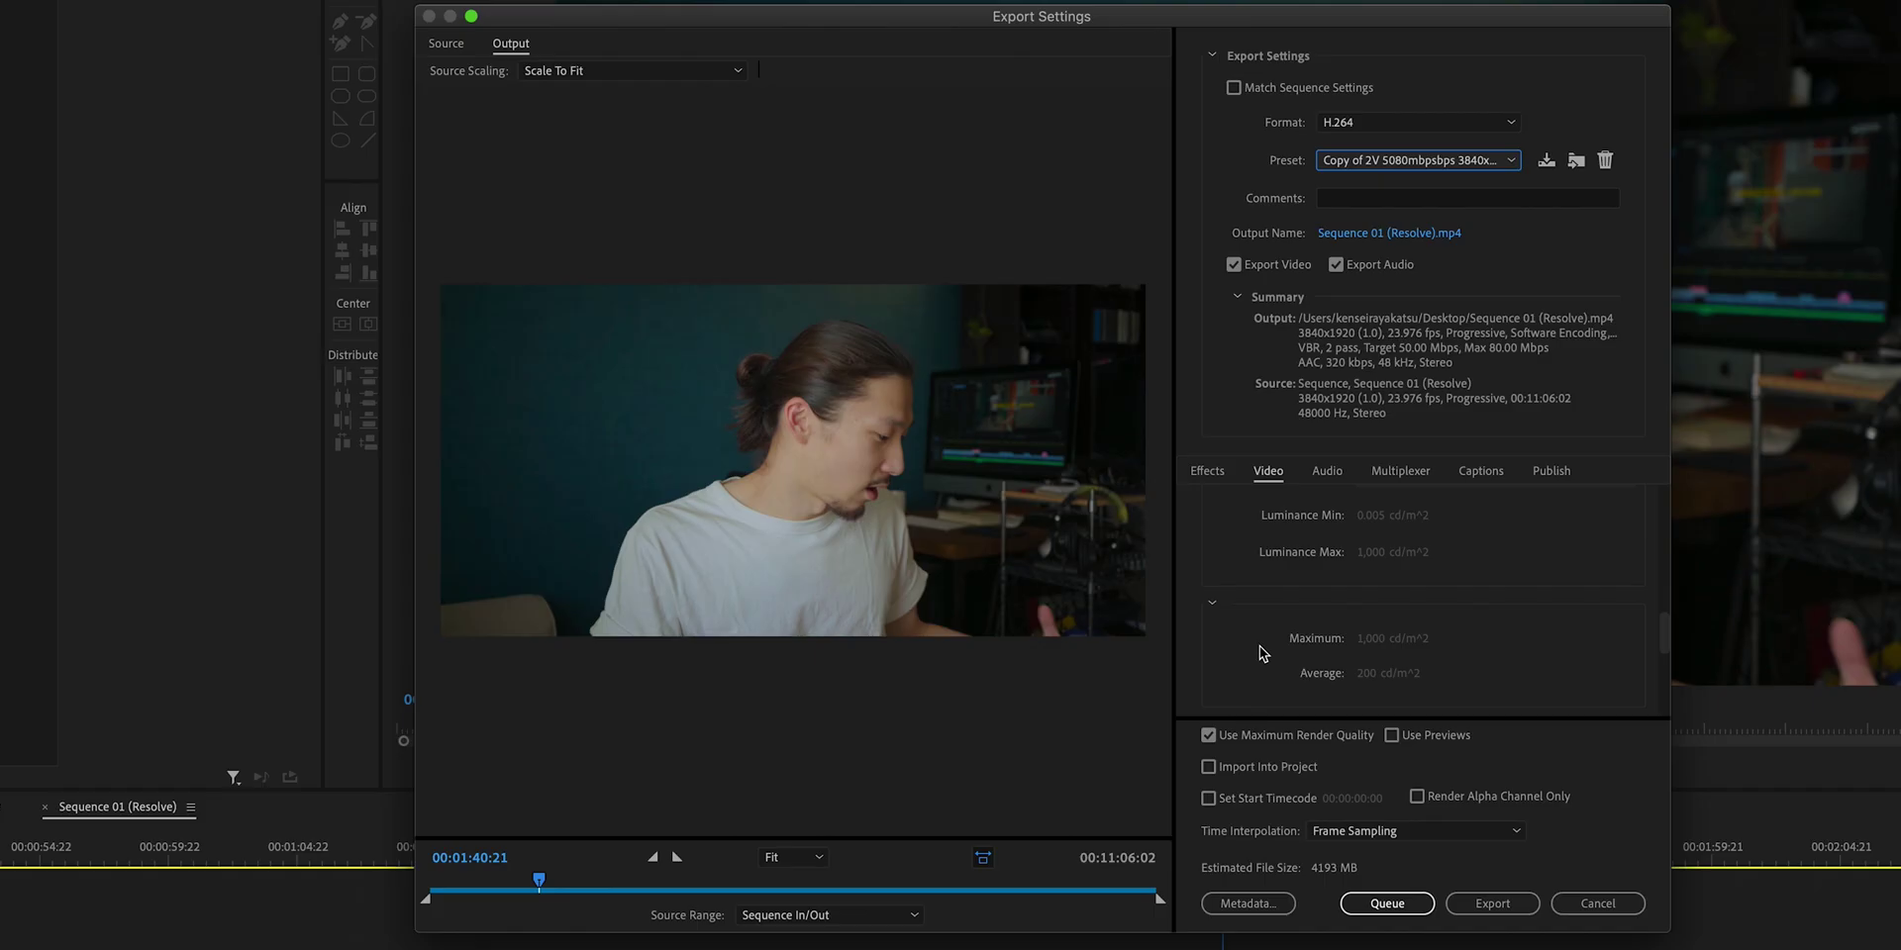
{"action": "scroll", "coordinate": [1259, 645], "scroll_direction": "down", "scroll_amount": 4}
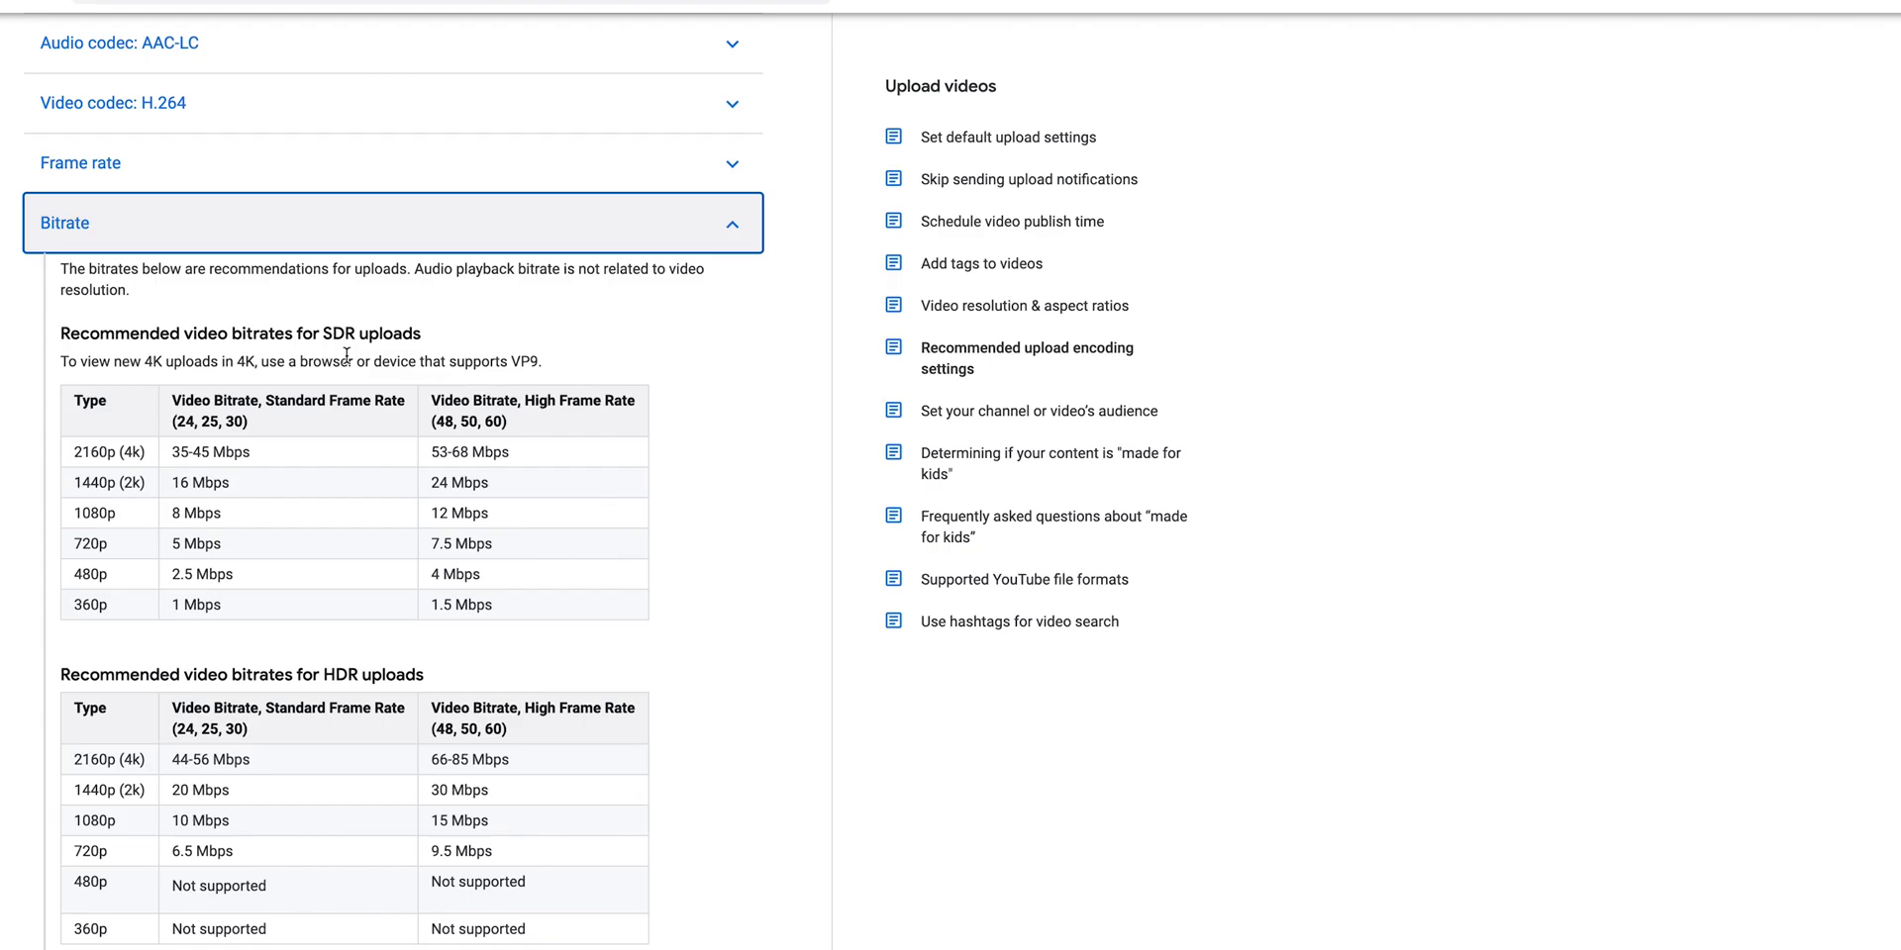
{"action": "scroll", "coordinate": [347, 353], "scroll_direction": "down", "scroll_amount": 1}
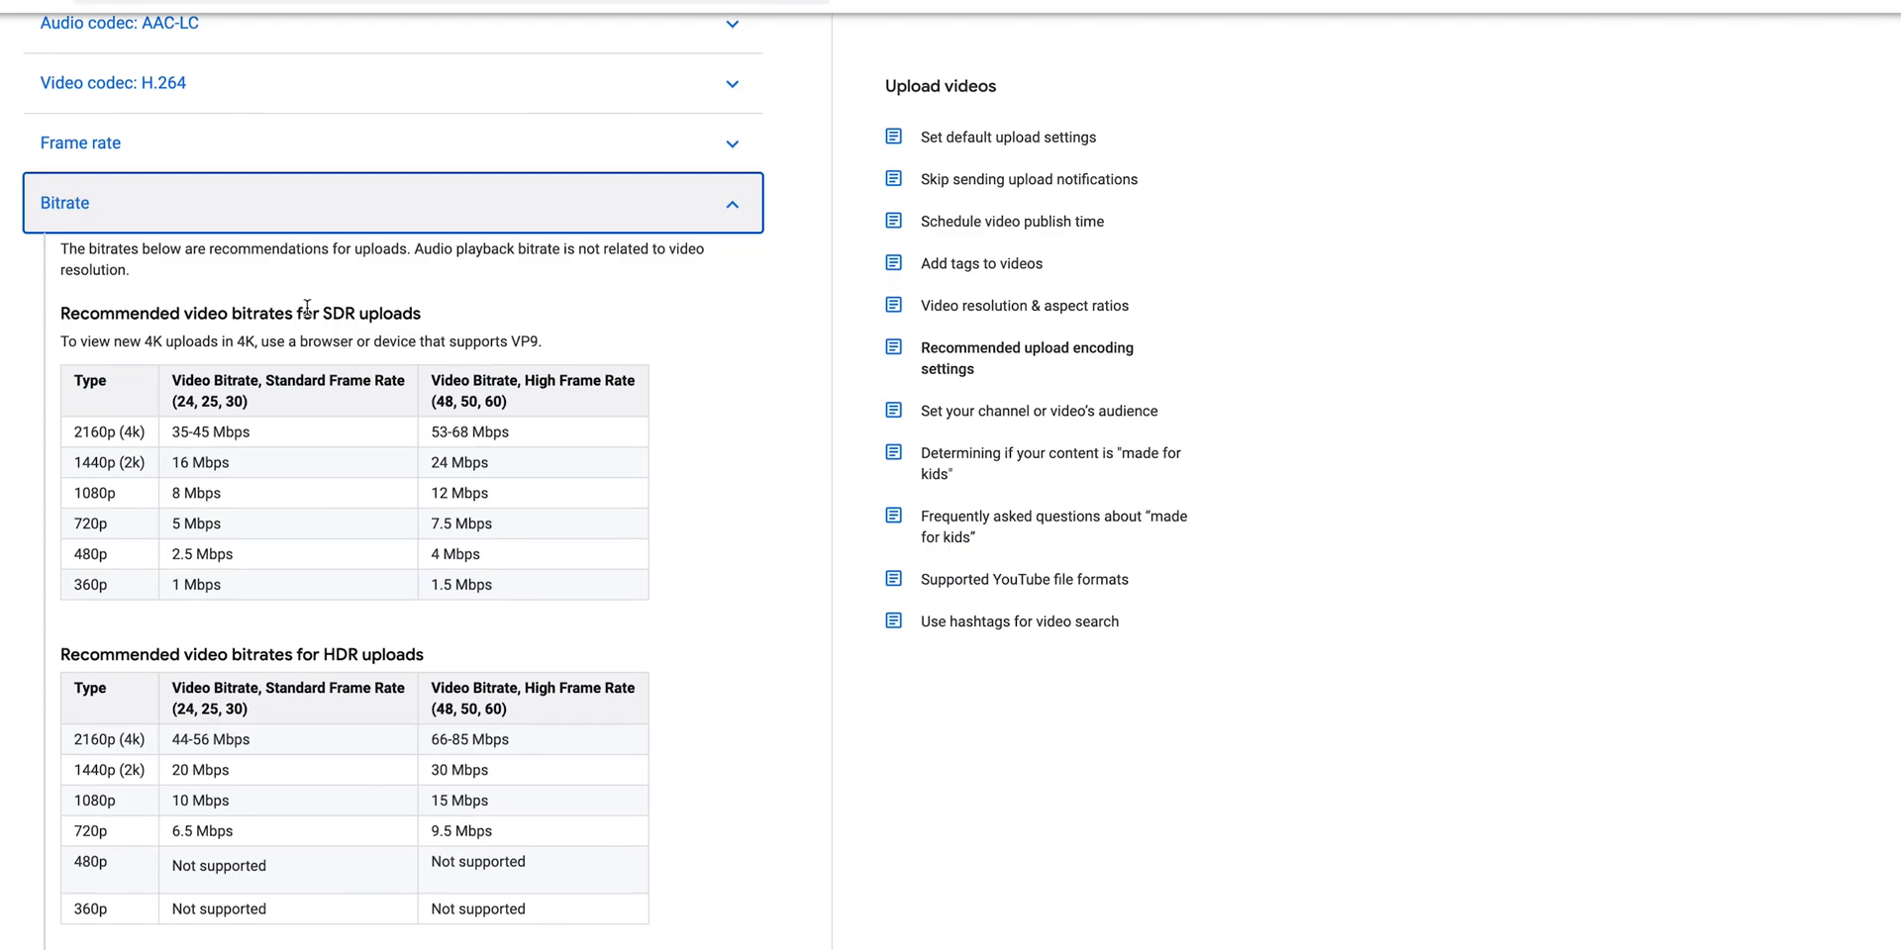
Step: Highlight 'SDR uploads' and the 2160p rates 35-45 and 53-68 Mbps, keeping VBR, 2 pass
{"action": "left_click_drag", "start_coordinate": [324, 312], "coordinate": [440, 315]}
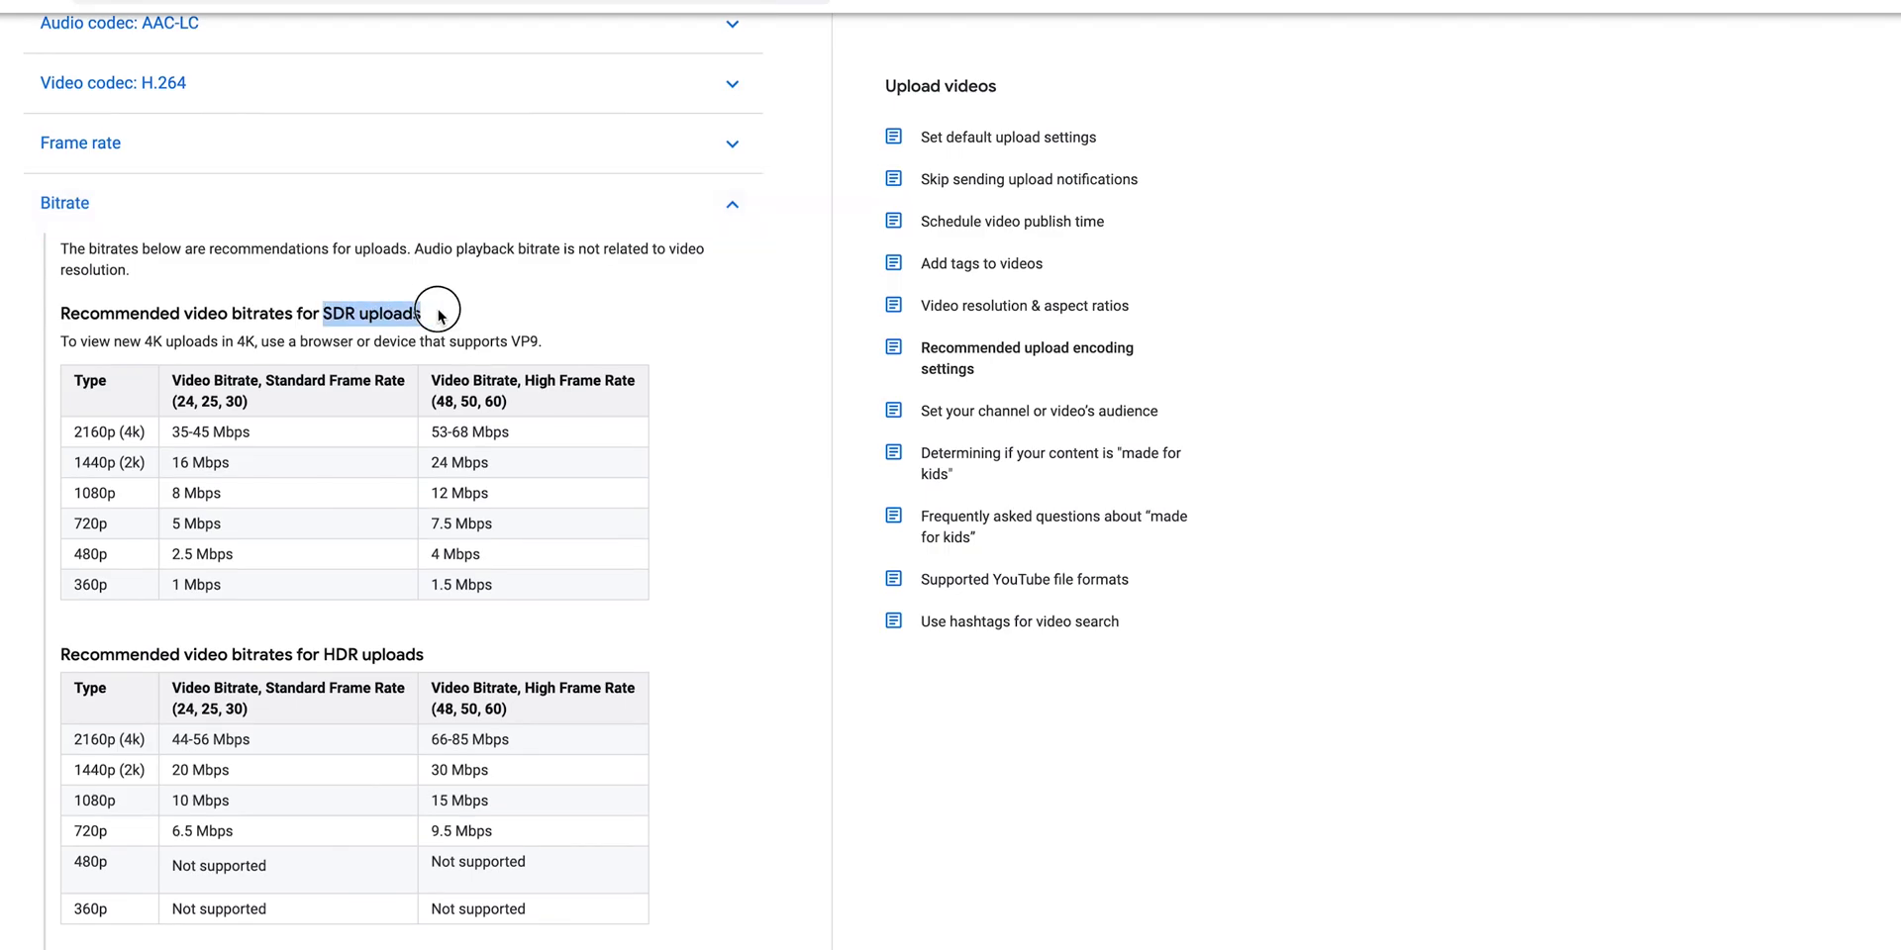
{"action": "left_click_drag", "start_coordinate": [76, 430], "coordinate": [195, 400]}
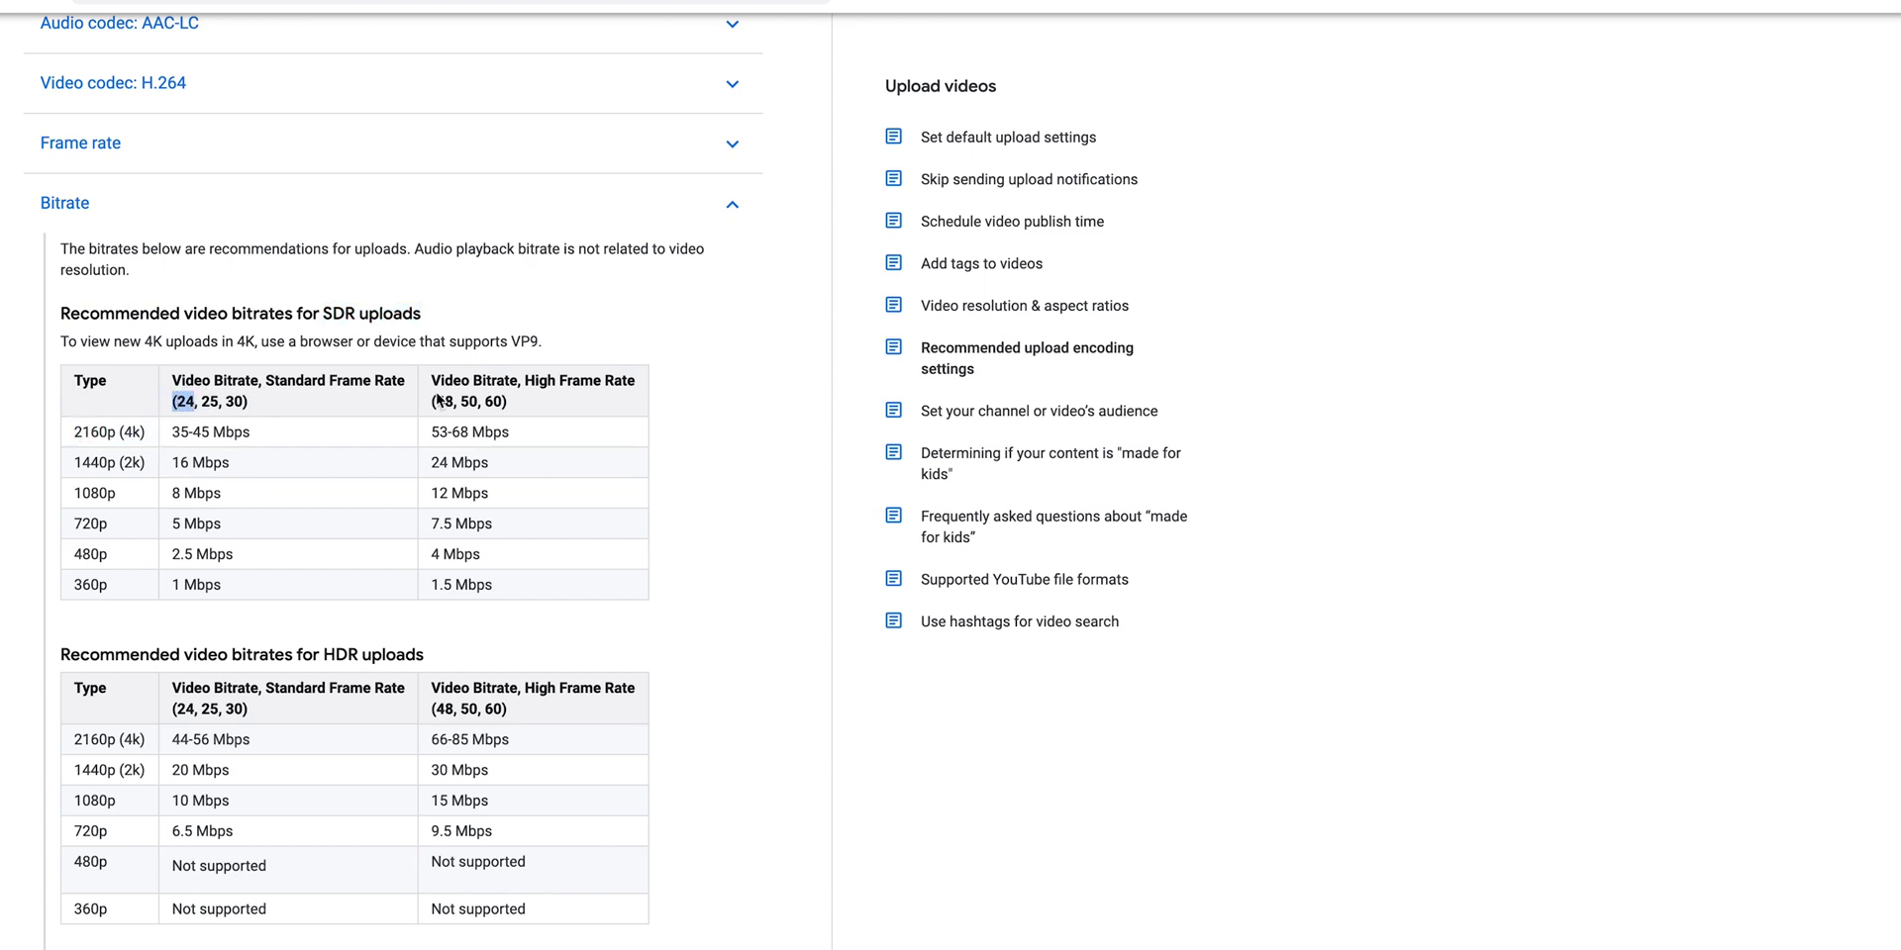
{"action": "left_click_drag", "start_coordinate": [177, 426], "coordinate": [582, 442]}
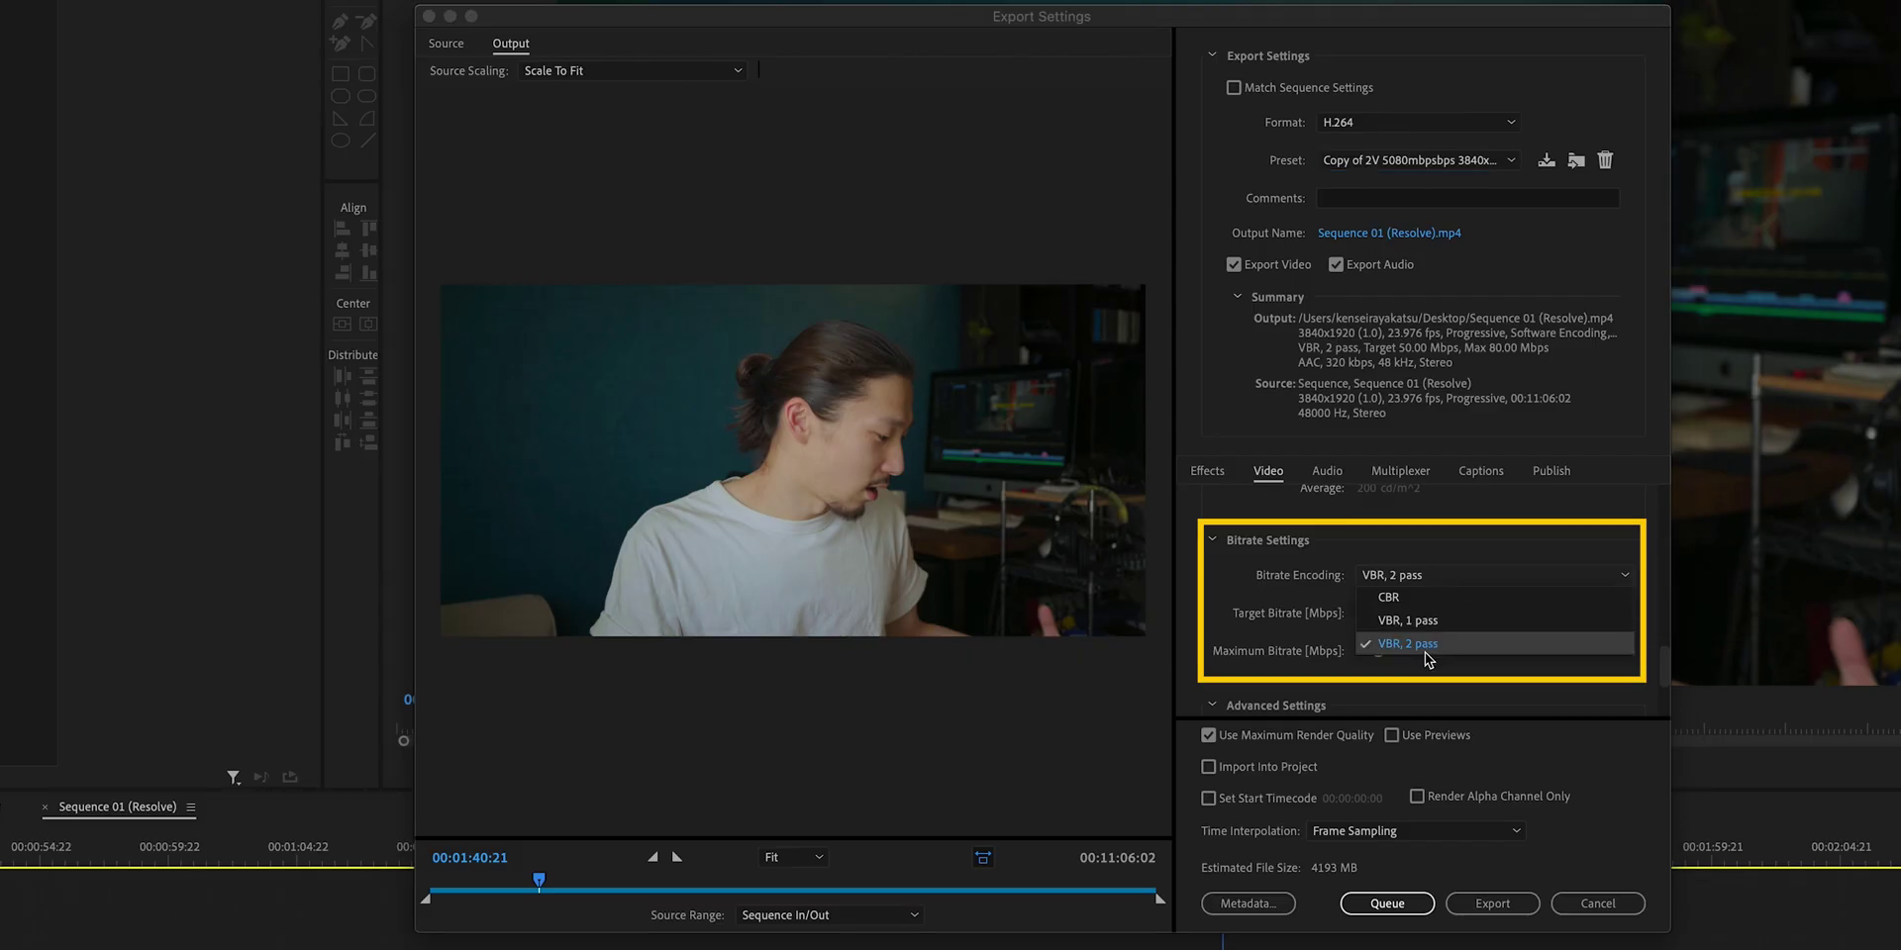
{"action": "left_click", "coordinate": [1426, 649]}
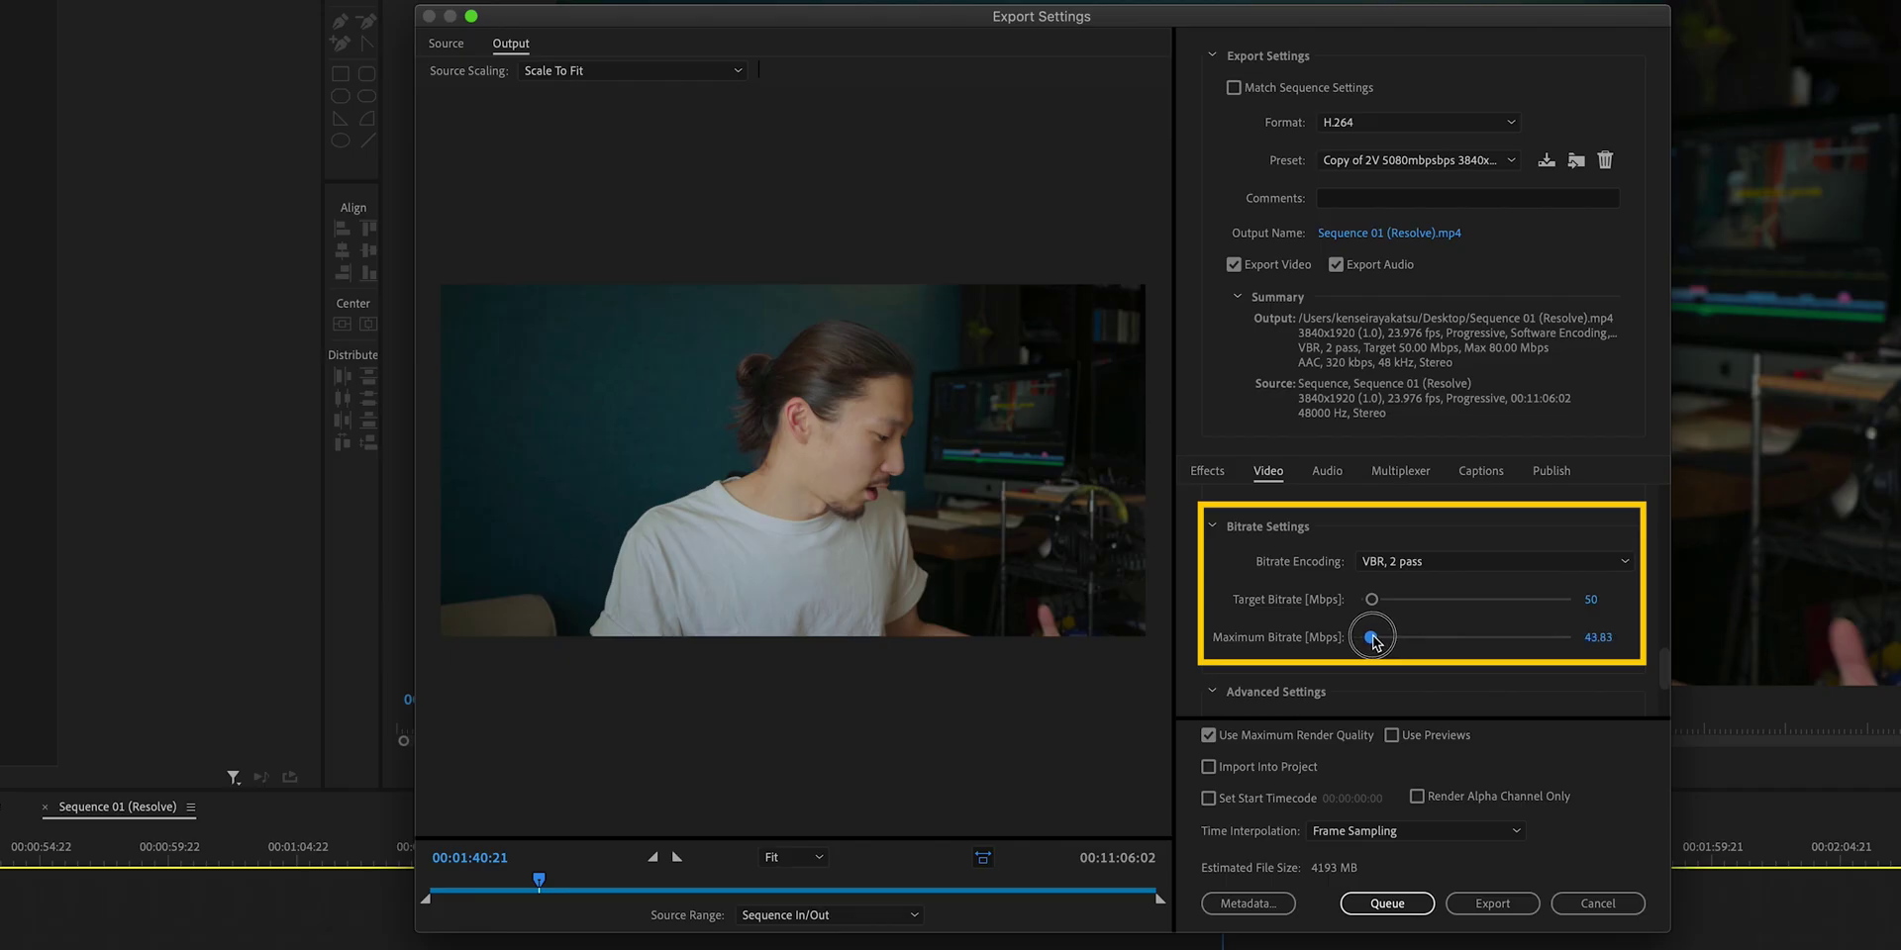
Step: Lower the Maximum Bitrate to 50 Mbps, leaving the target at 25.61 Mbps
{"action": "left_click_drag", "start_coordinate": [1374, 641], "coordinate": [1372, 600]}
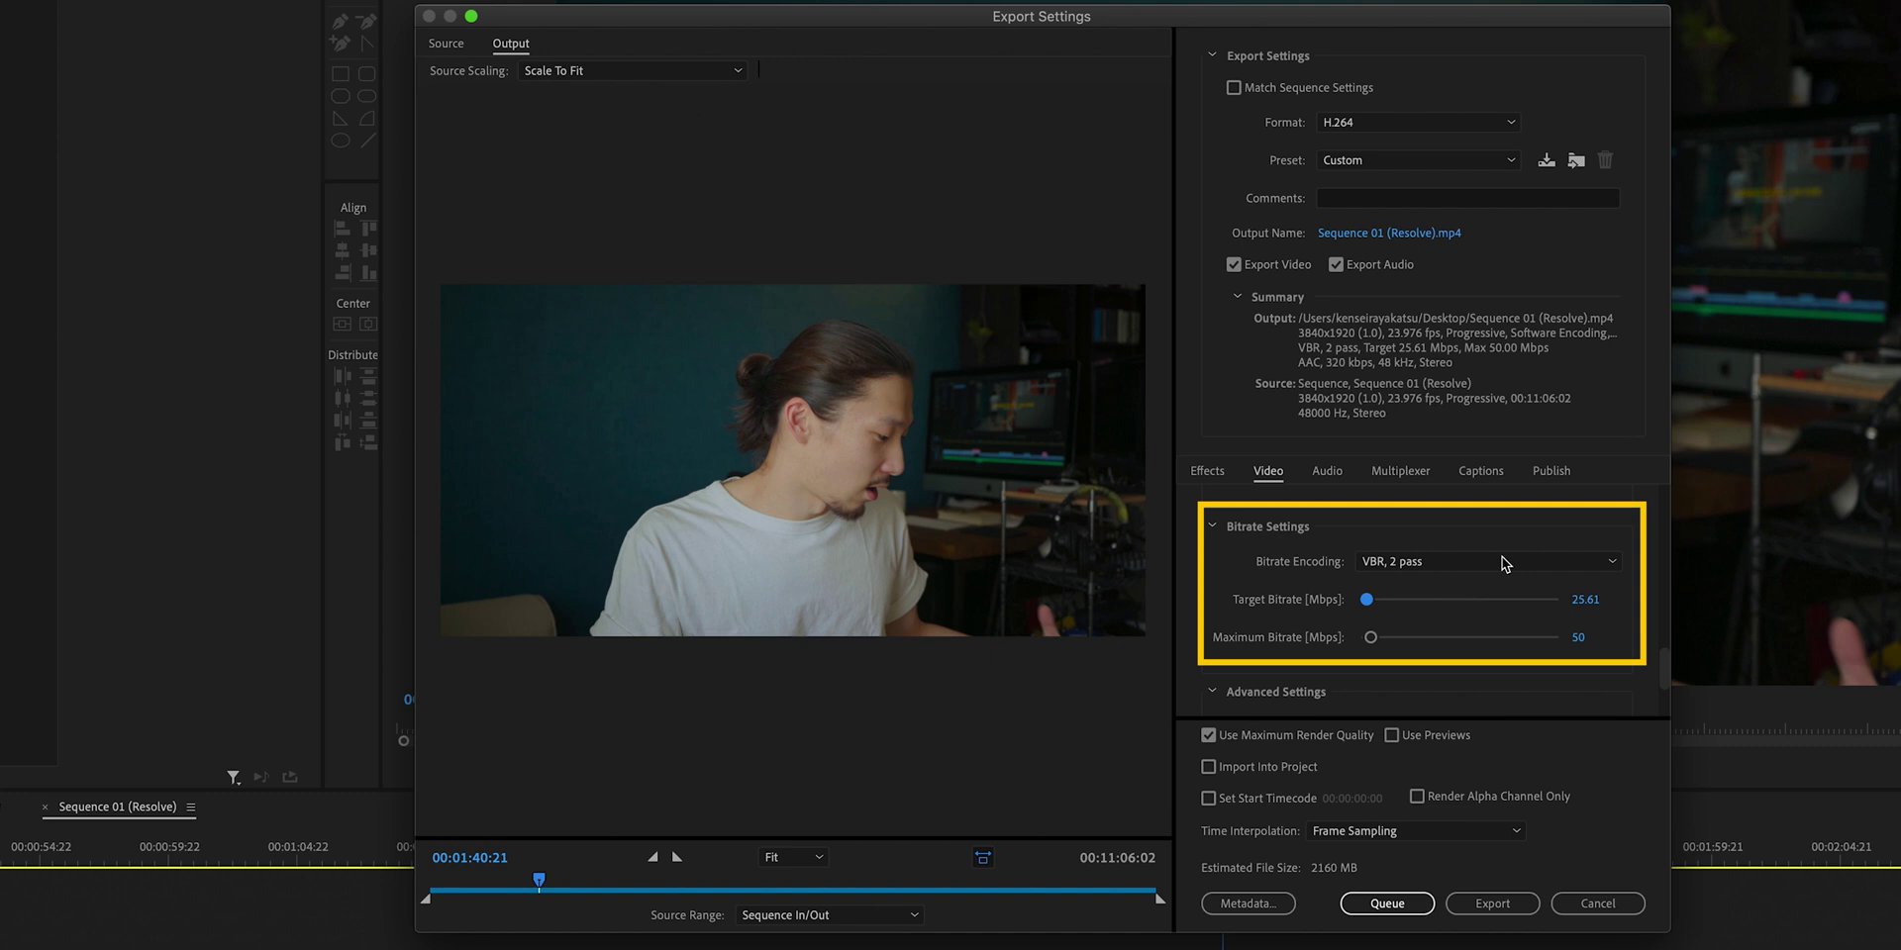